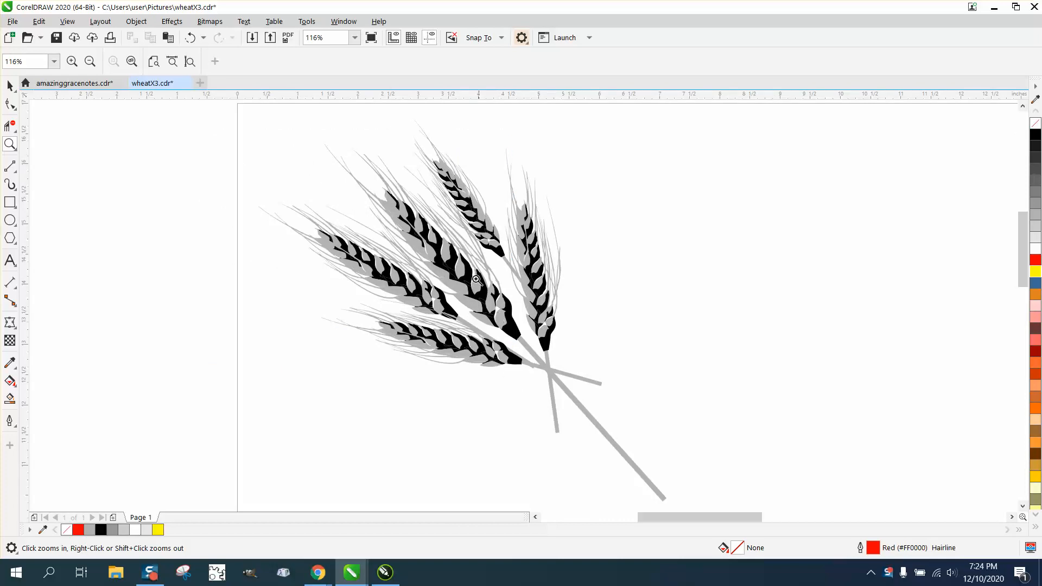
- Look through the wheat clip-art search results in Chrome, enlarge the golden wheat field image, and return to wheatX3.cdr in CorelDRAW
click(352, 572)
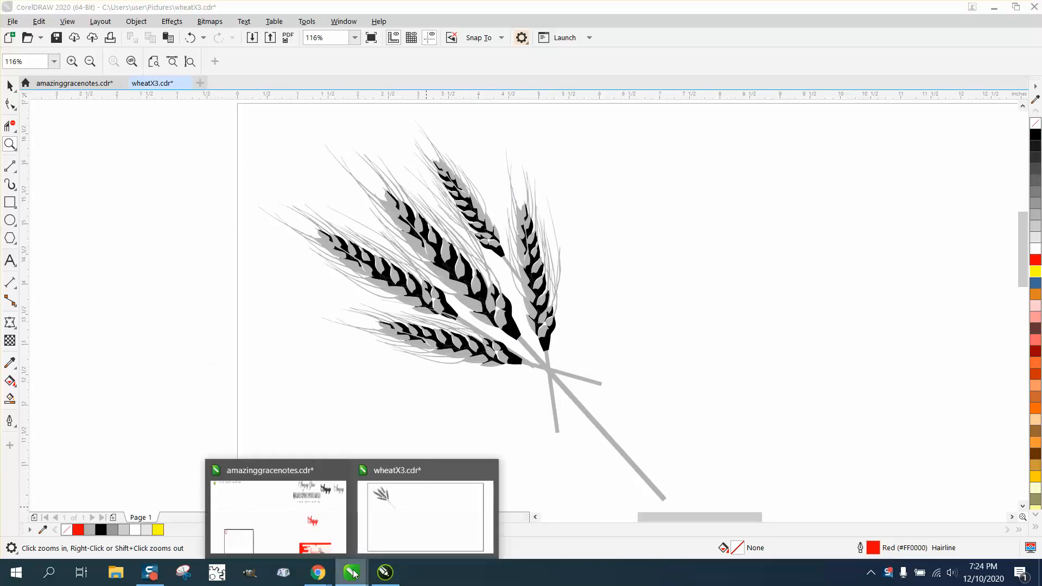
mouse_move(321, 532)
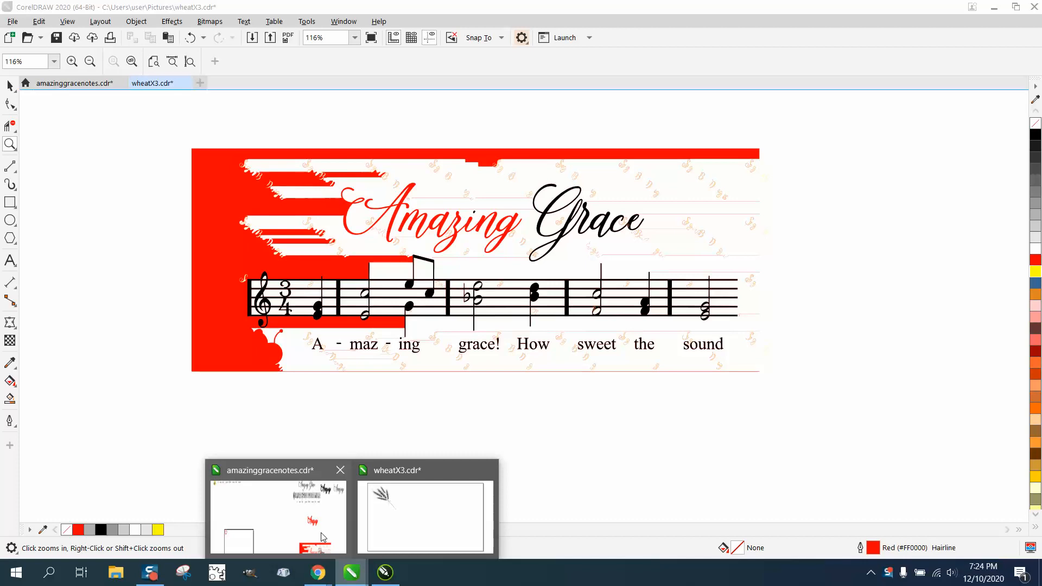
click(379, 496)
mouse_move(318, 573)
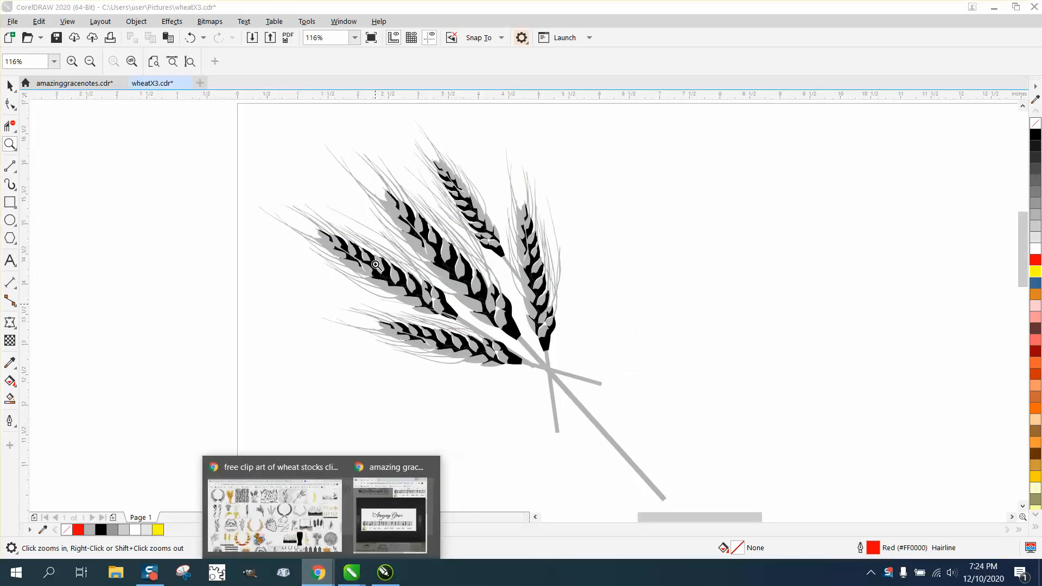
click(279, 505)
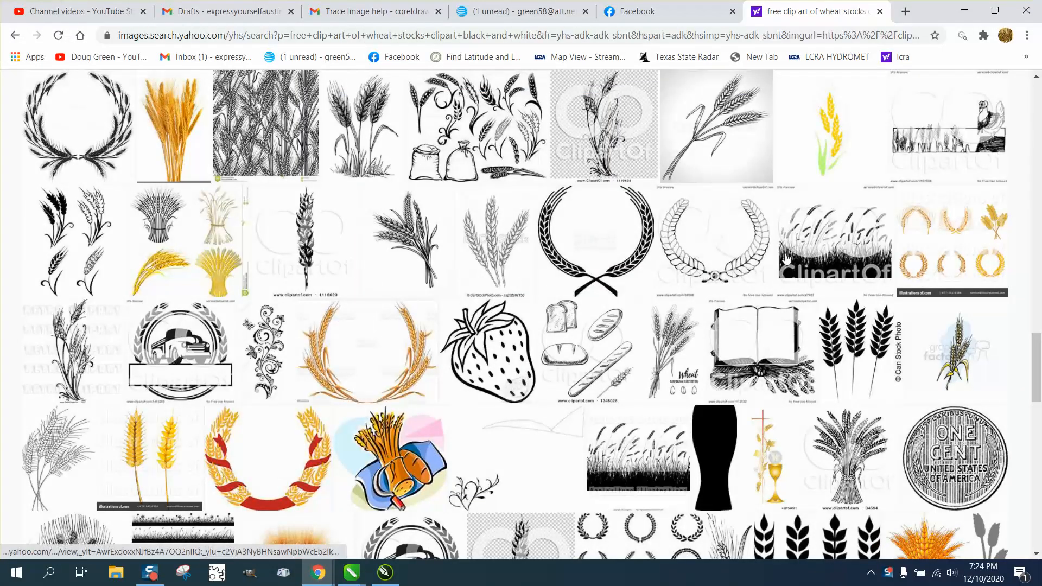
scroll(786, 258, down, 2)
scroll(775, 257, up, 12)
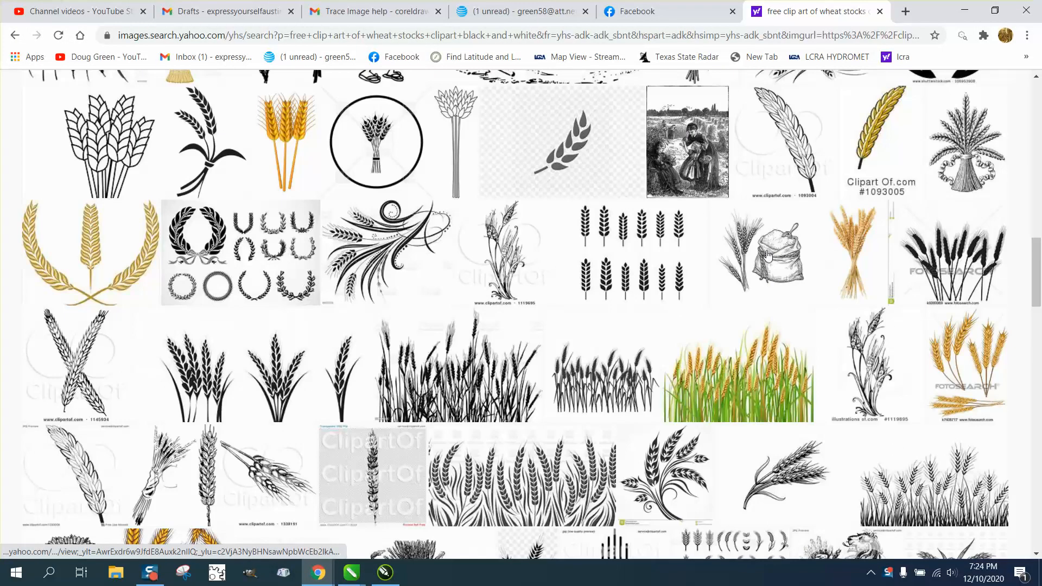
click(761, 347)
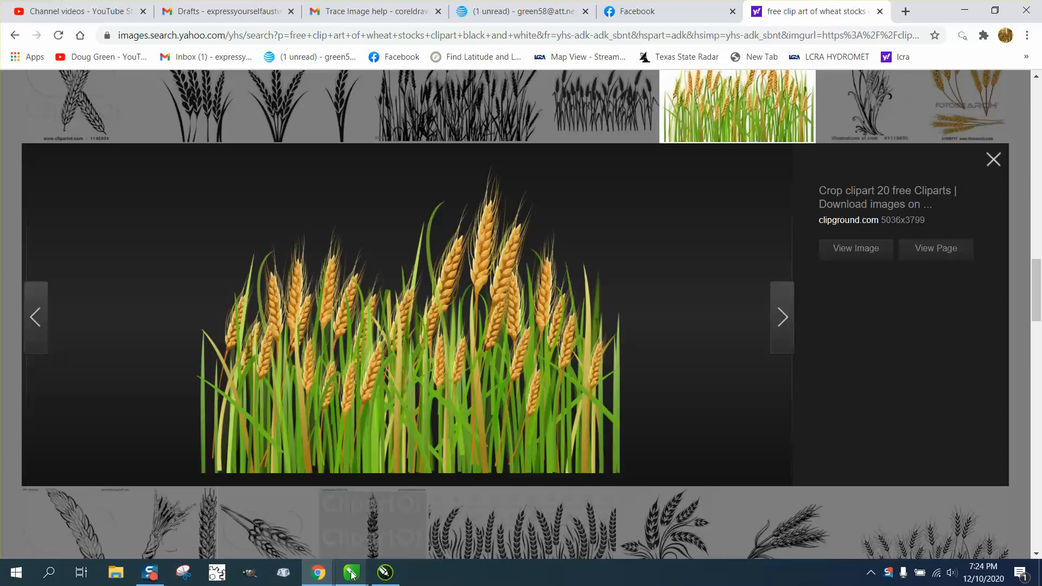
mouse_move(352, 574)
click(398, 533)
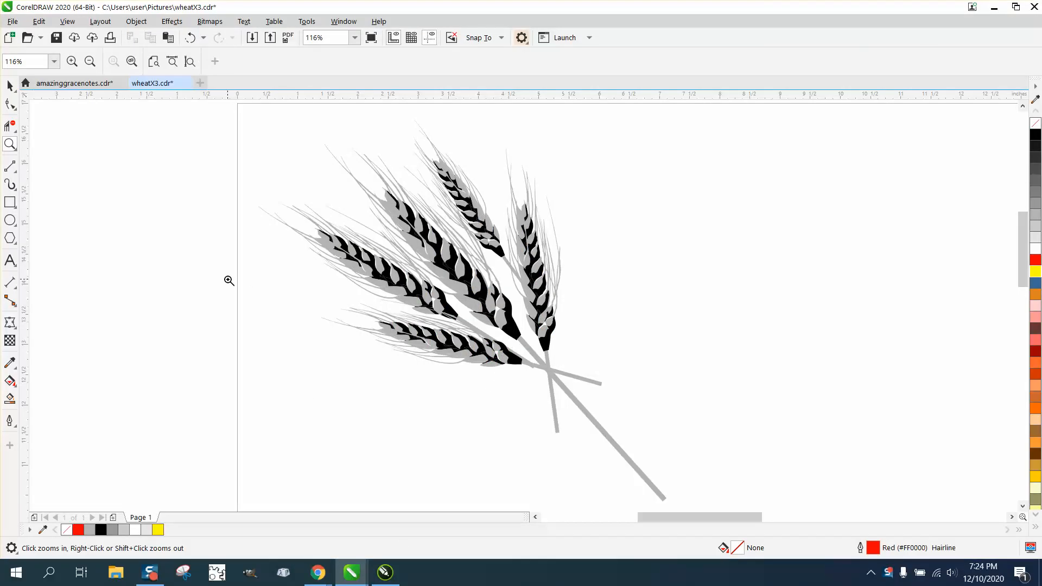
- Set up a Find Objects query for Uniform Color Fill, using black sampled from the wheat artwork
click(10, 86)
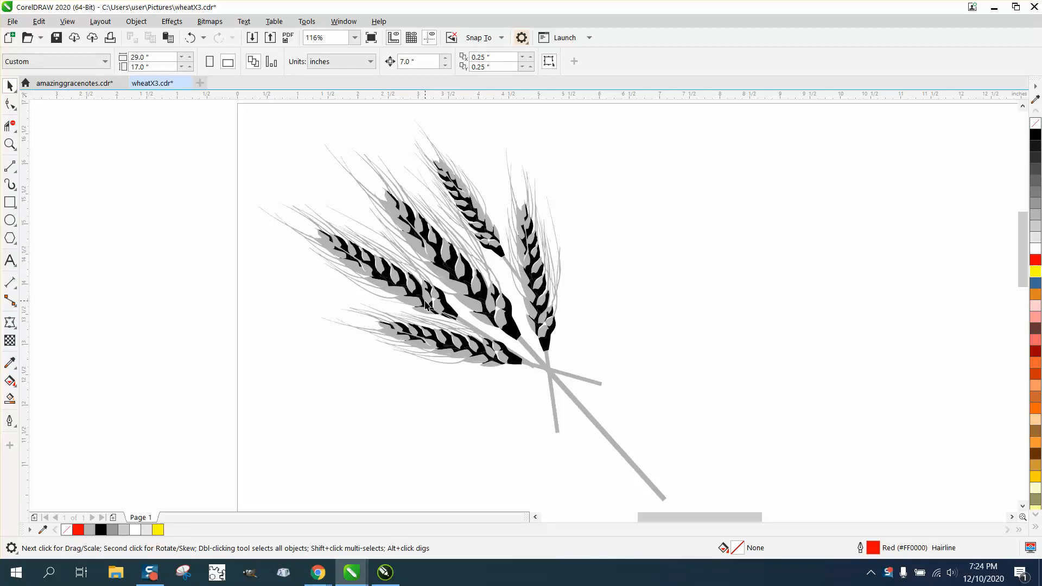
scroll(426, 304, down, 2)
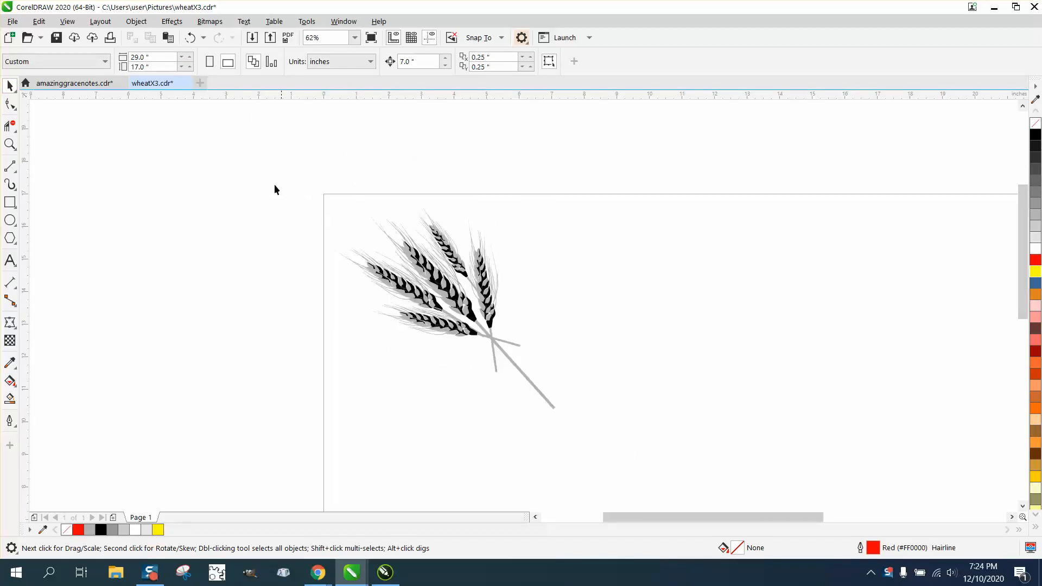
click(40, 23)
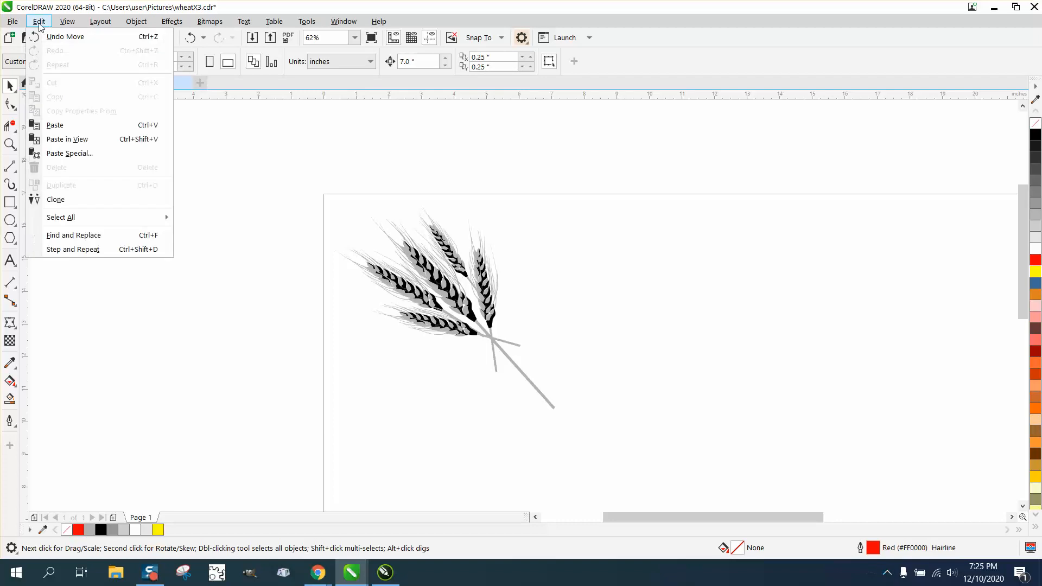
click(76, 235)
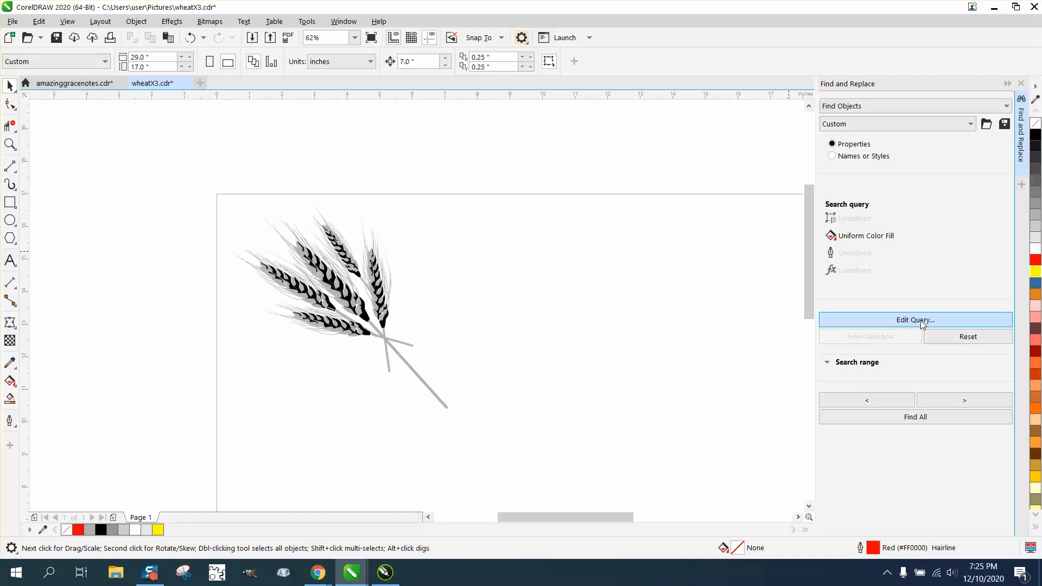
click(904, 325)
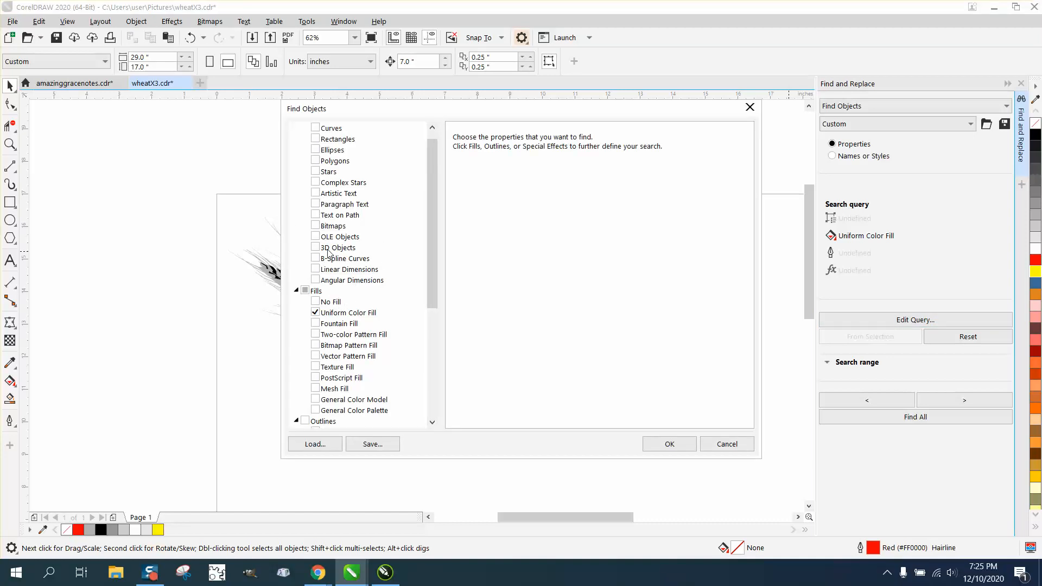
click(333, 314)
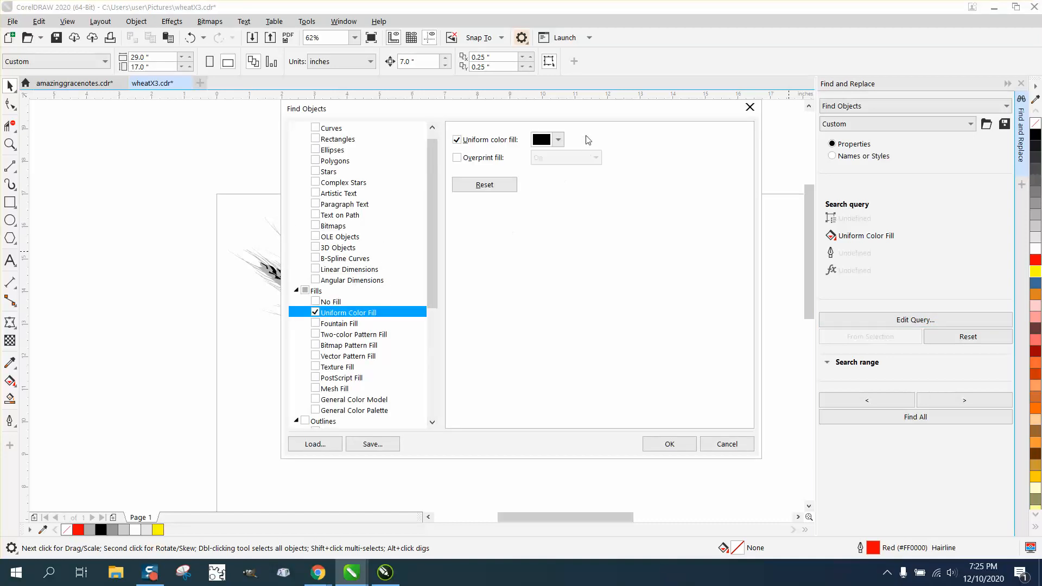
click(559, 140)
click(666, 347)
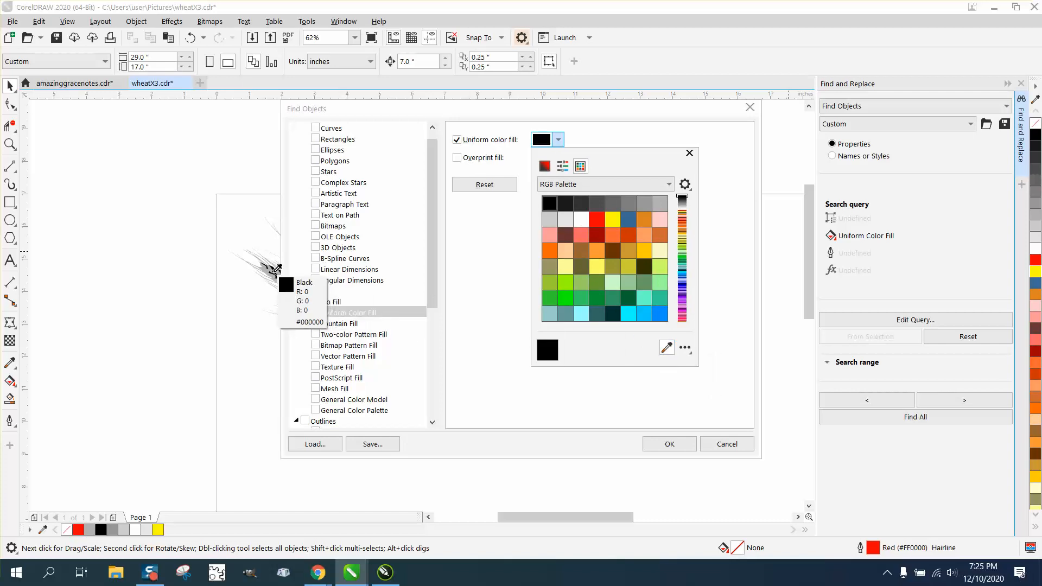
click(277, 269)
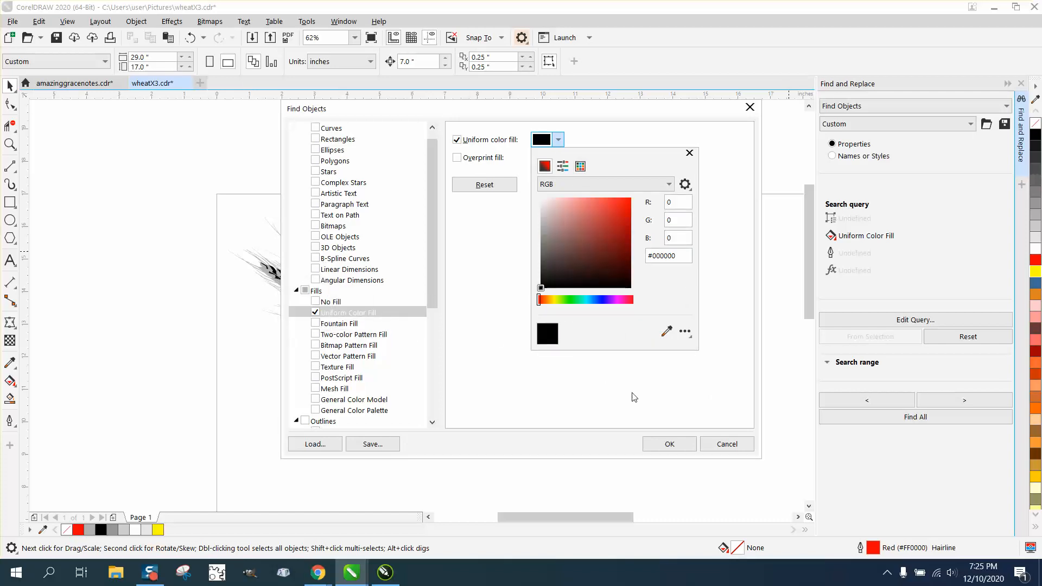
click(668, 442)
click(667, 442)
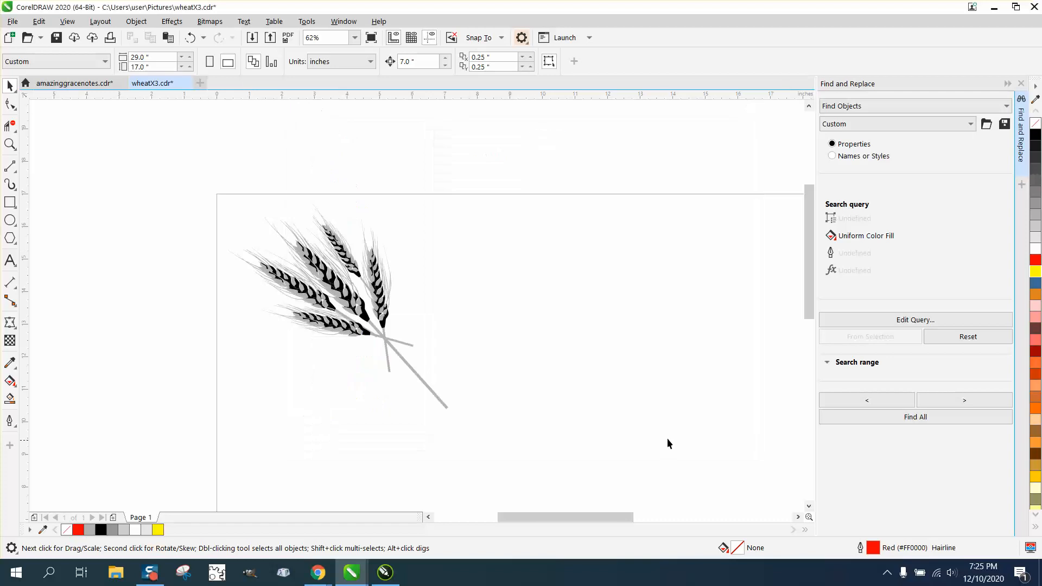
- Find all black-filled objects inside the grouped wheat, and check how the artwork is grouped before clearing the selection
click(928, 418)
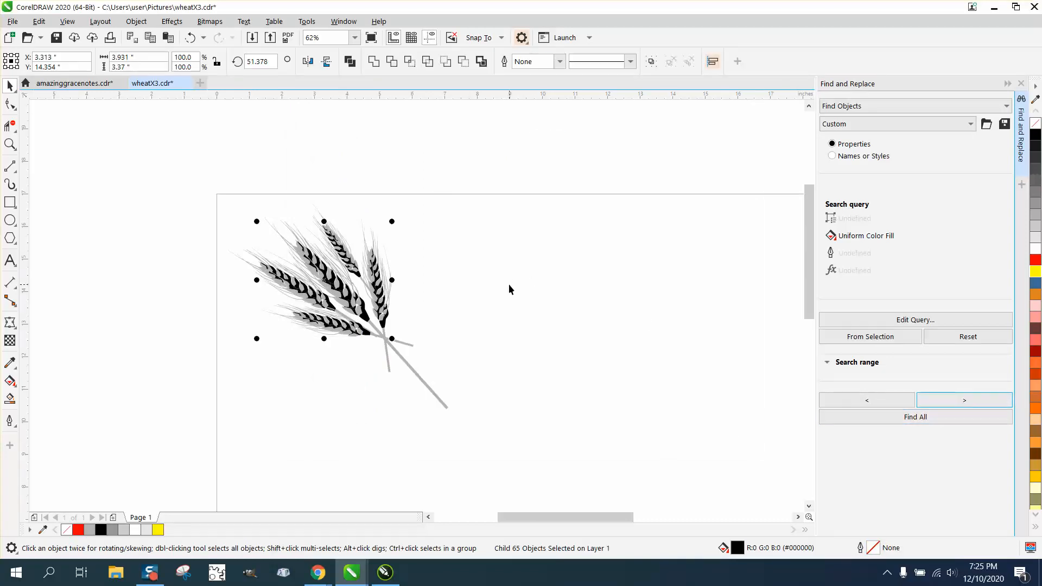
click(496, 278)
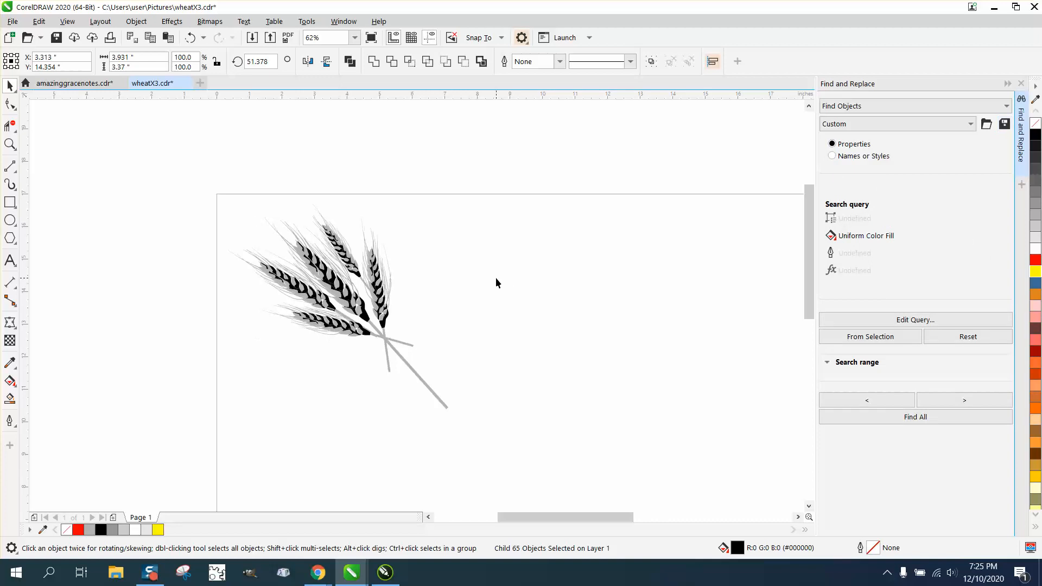
click(374, 257)
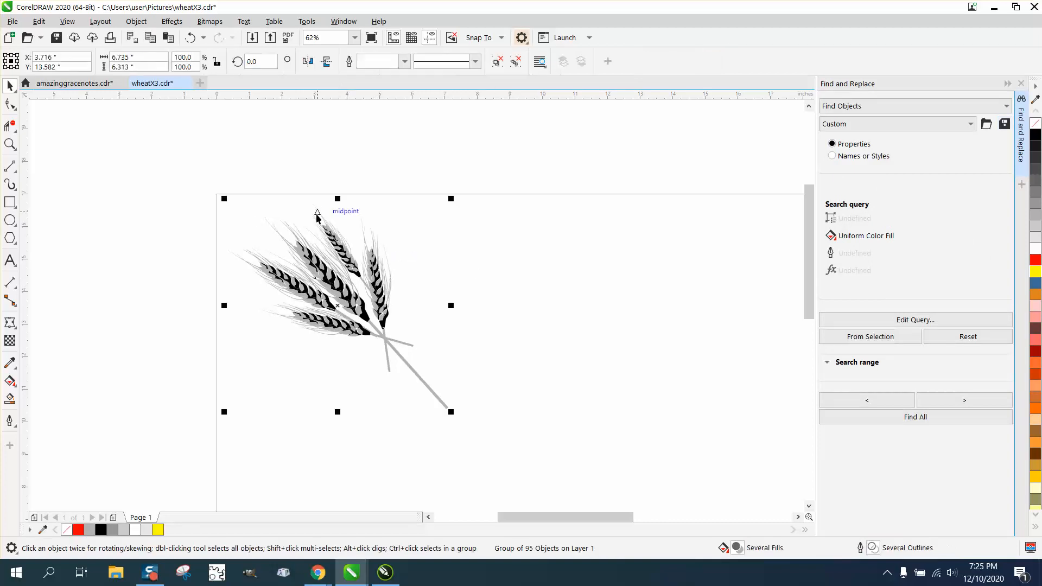
click(348, 170)
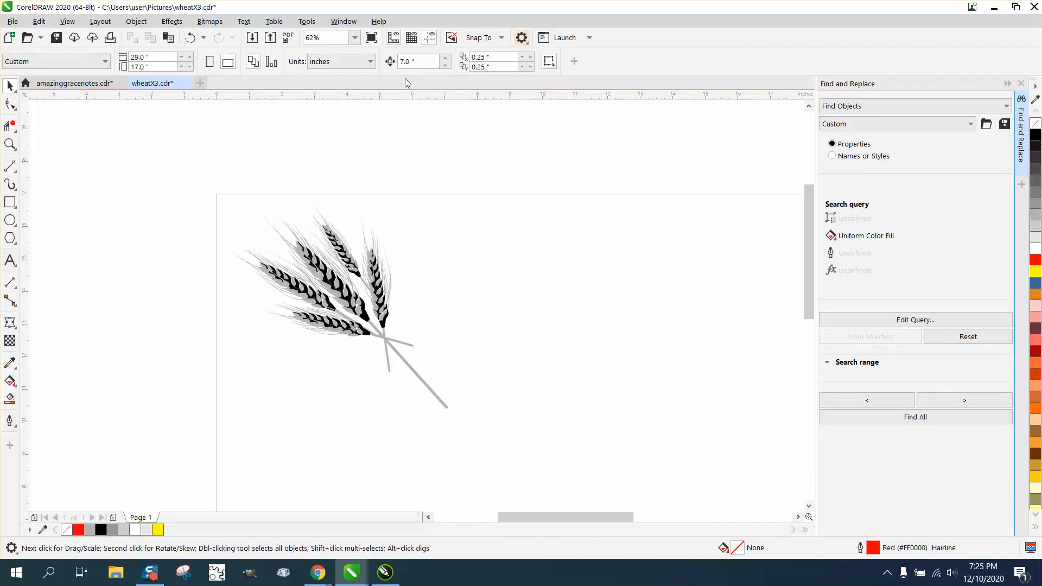
- Select the whole wheat drawing on the page and ungroup it
drag(198, 187, 518, 437)
click(136, 21)
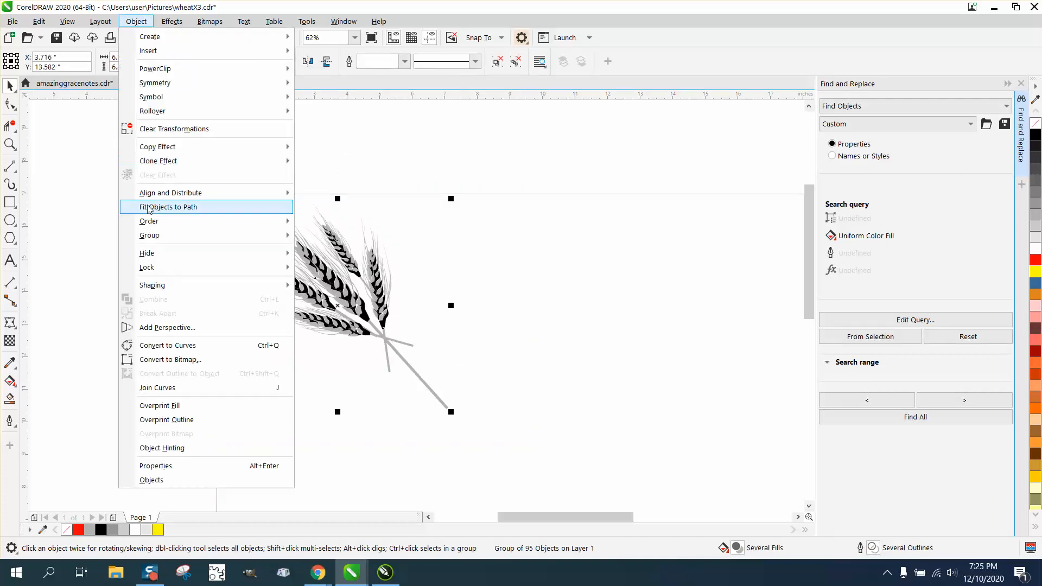
mouse_move(149, 235)
click(327, 249)
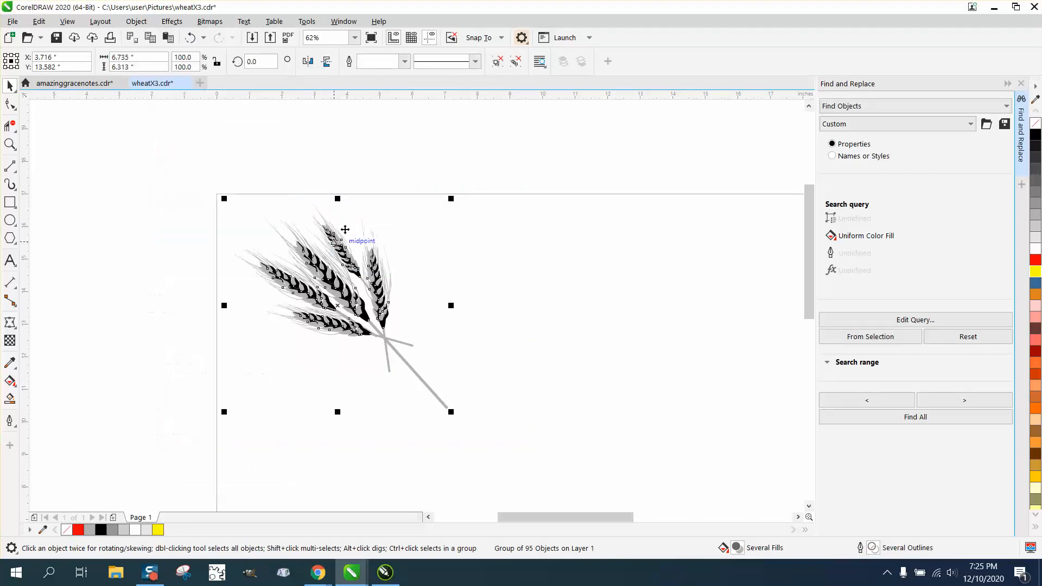
- Select every black-filled object in the ungrouped wheat drawing with the find query
click(909, 418)
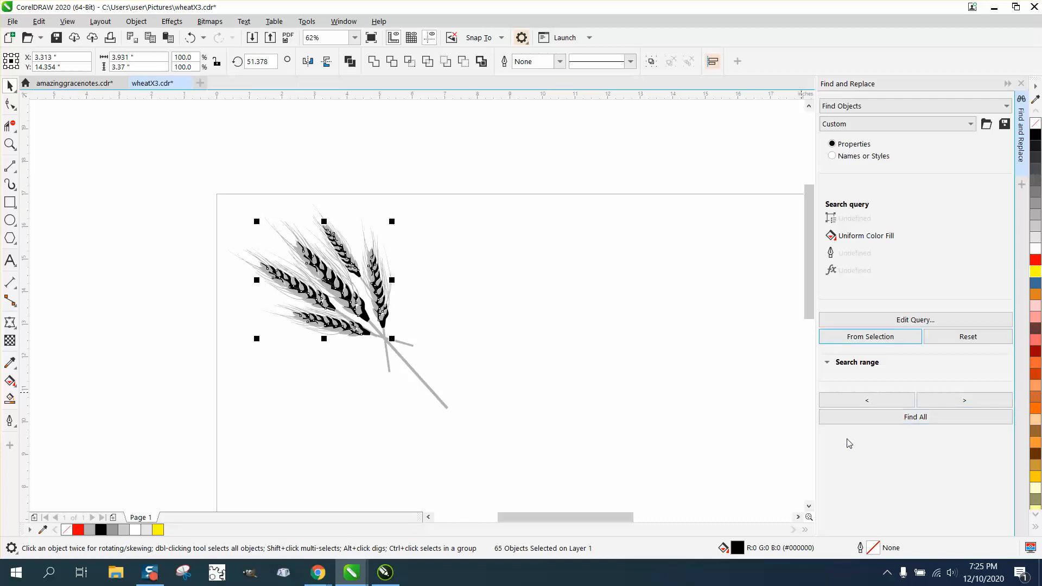
key(Up)
key(Up)
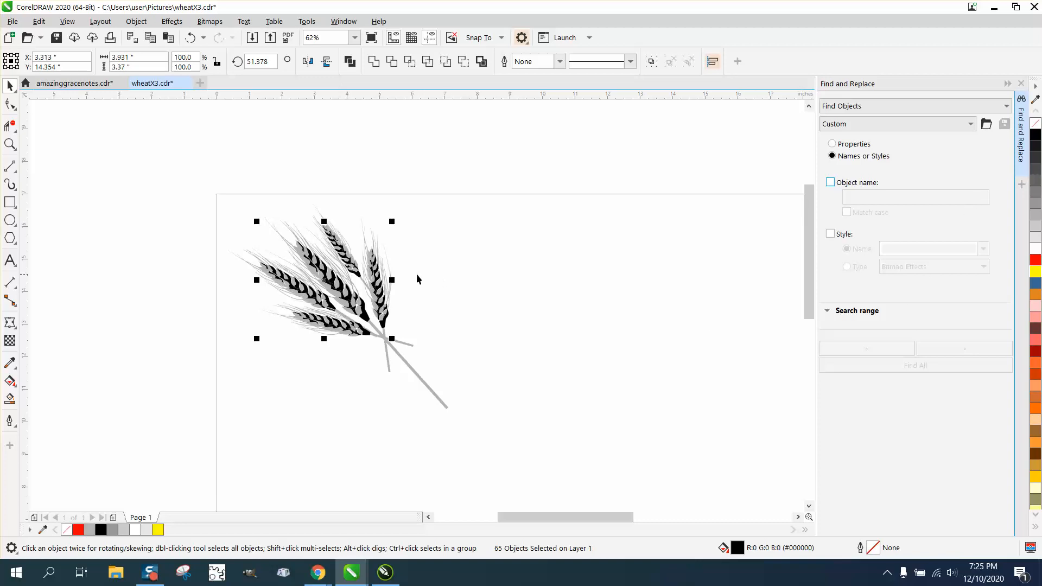
- Try moving the selected black wheat pieces left off the page, and return them to their place
drag(334, 279, 152, 275)
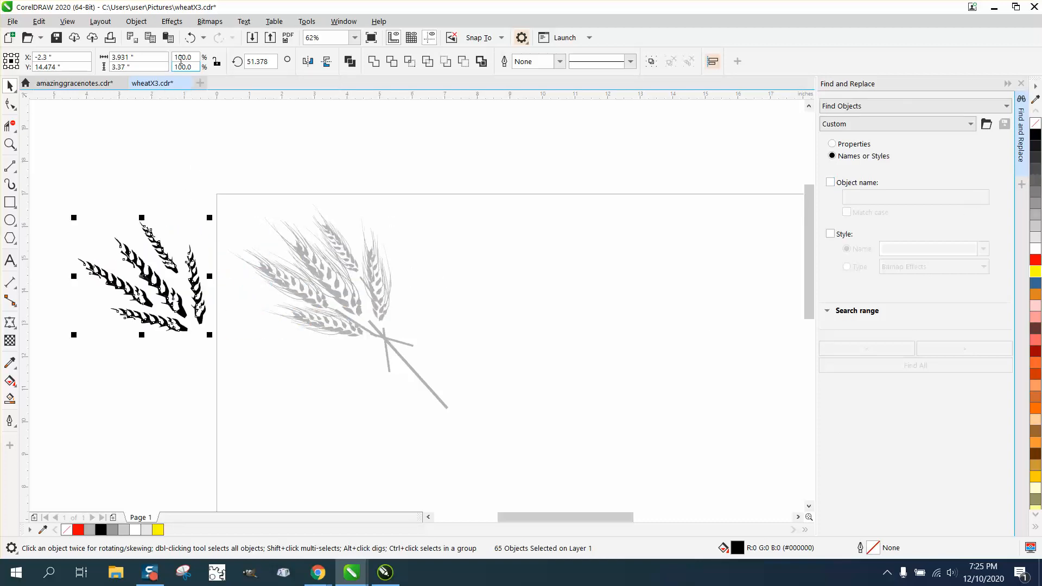
click(190, 39)
key(shift+Left)
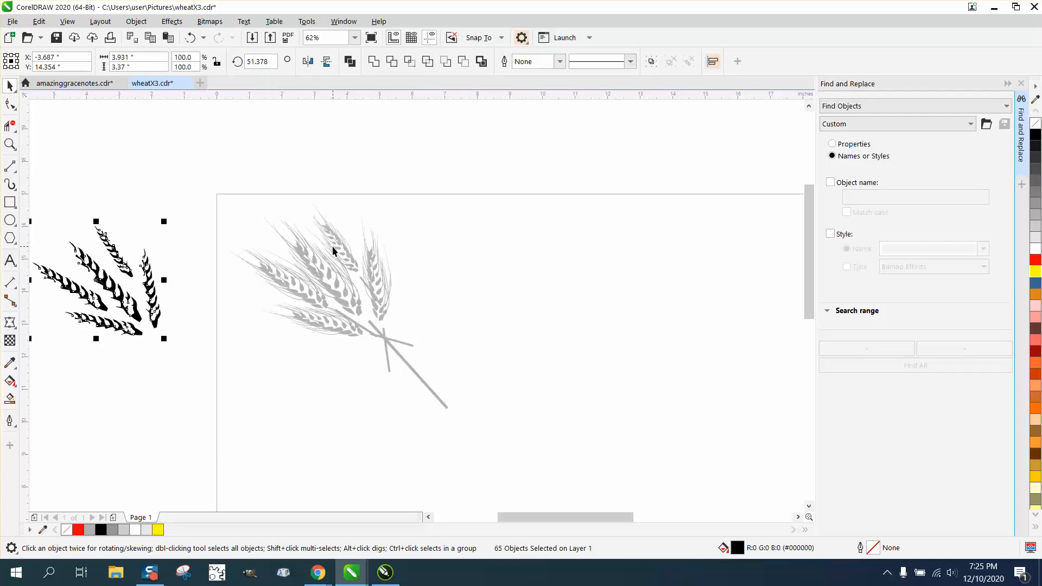
key(shift+Right)
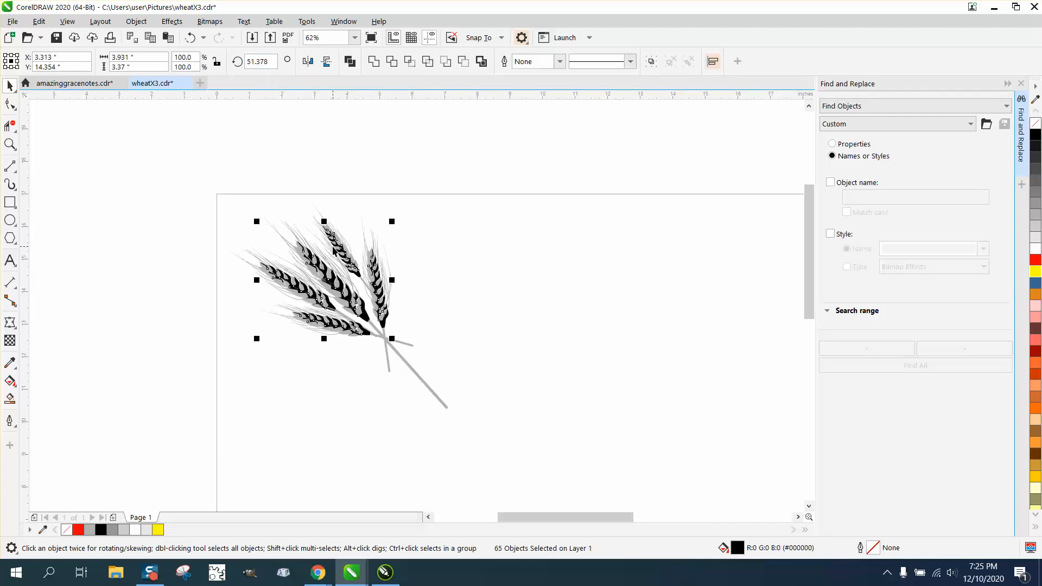
- Move the black wheat pieces 7 inches left off the page and the gray pieces 7 inches up above it
key(shift+Left)
scroll(374, 314, down, 2)
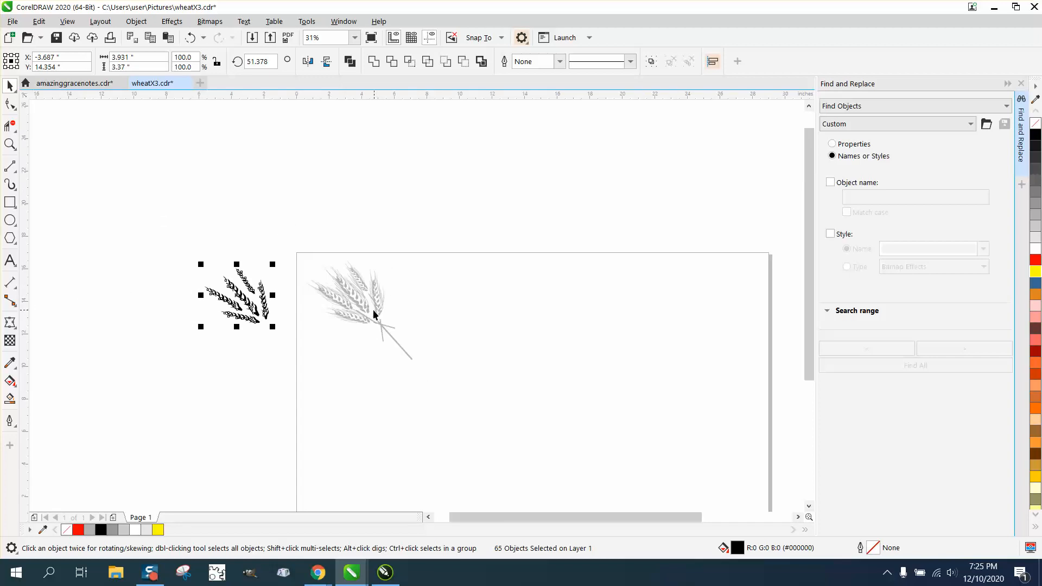
drag(292, 239, 421, 366)
key(shift+Up)
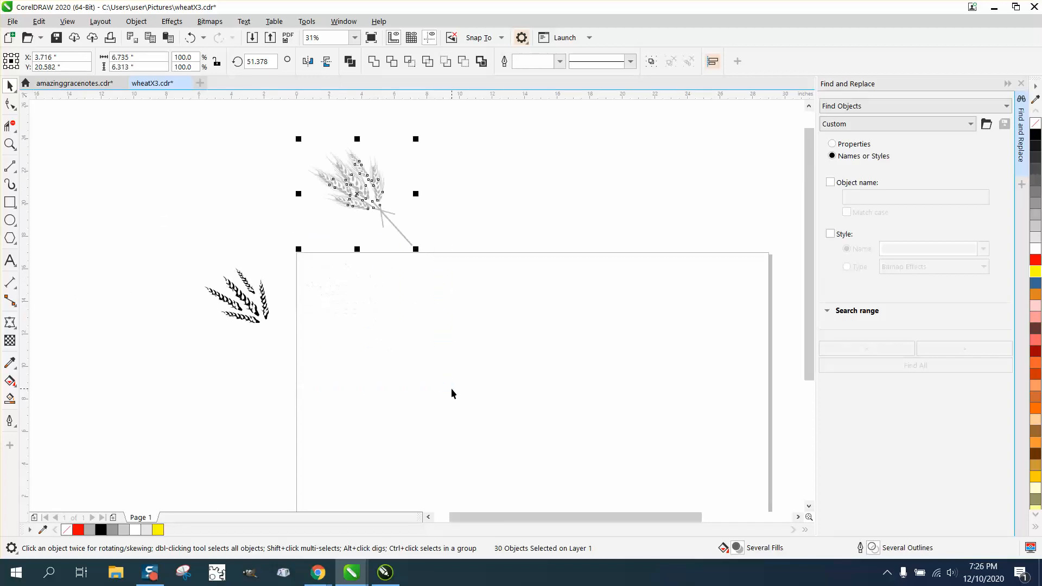
- Move the black wheat pieces 7 inches right, back onto the page, and examine their shapes up close
drag(172, 266, 313, 366)
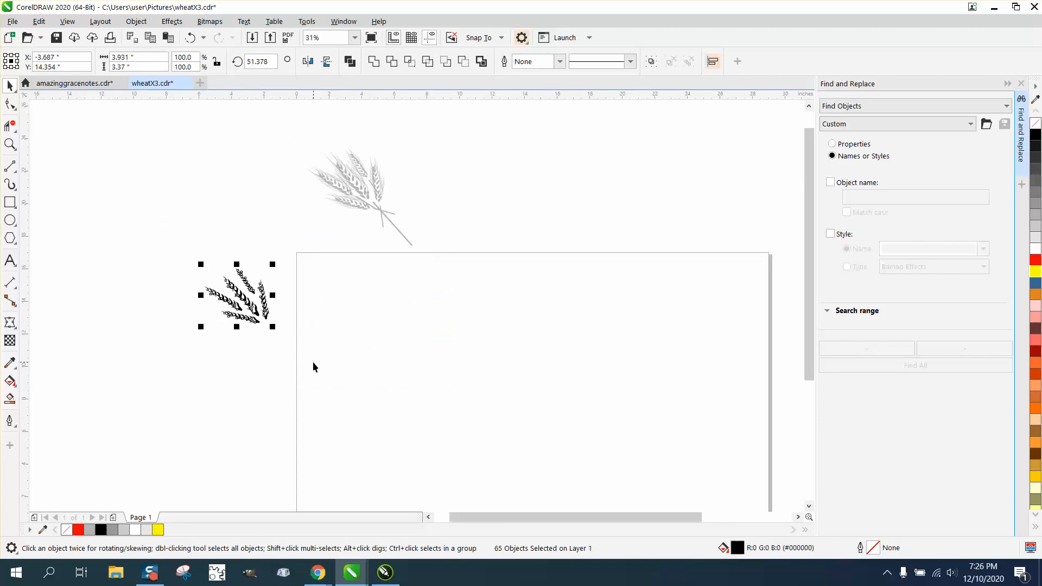
key(shift+Right)
click(10, 166)
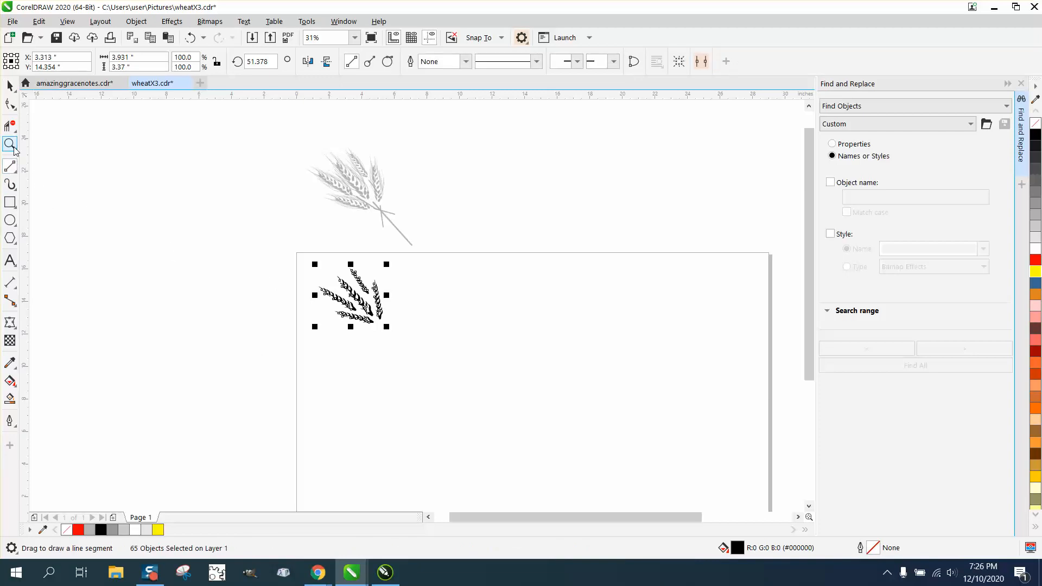
click(10, 144)
drag(252, 245, 691, 425)
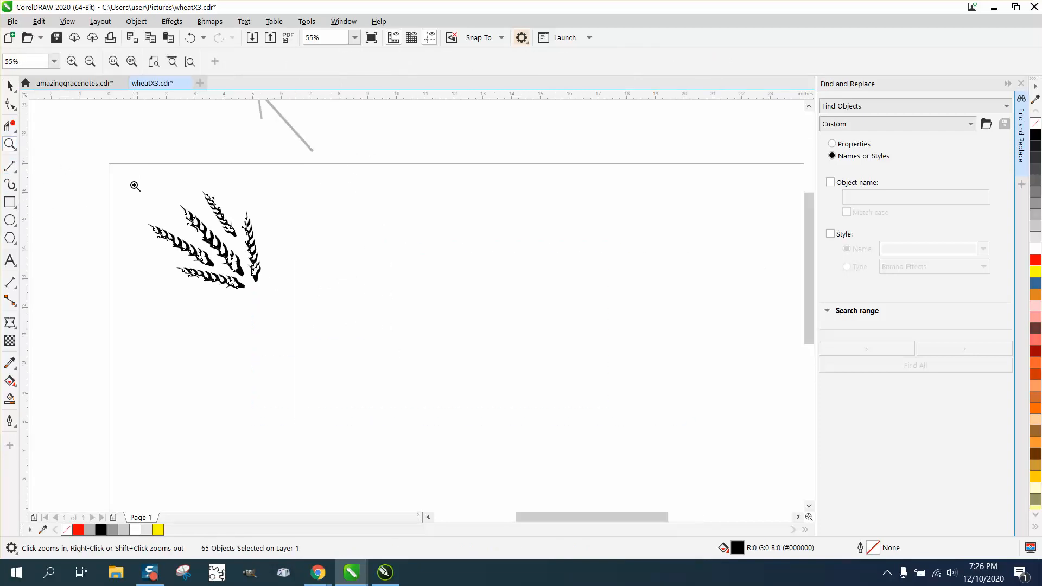
drag(132, 185, 324, 318)
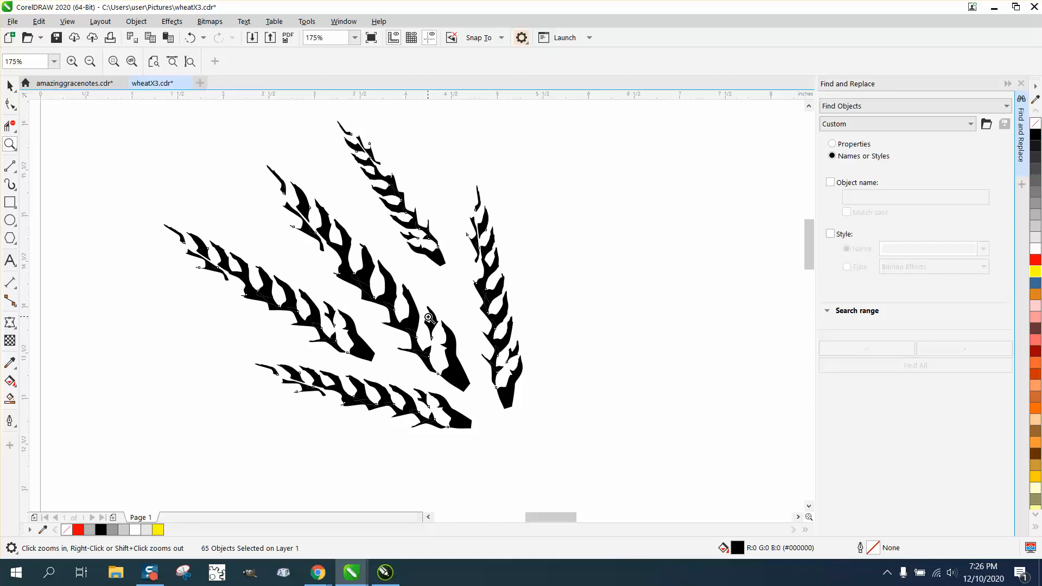
scroll(428, 318, down, 2)
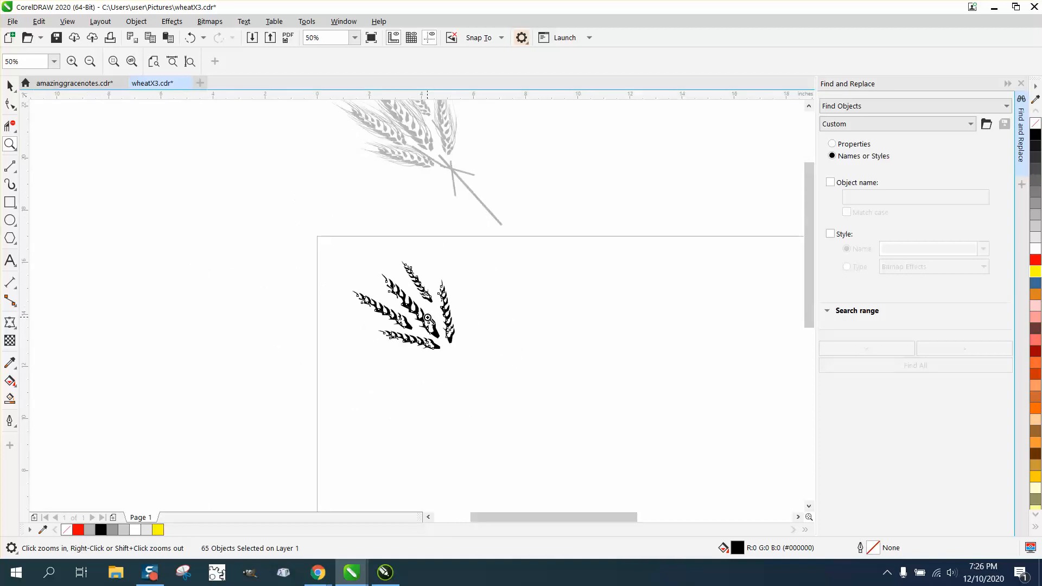
click(10, 85)
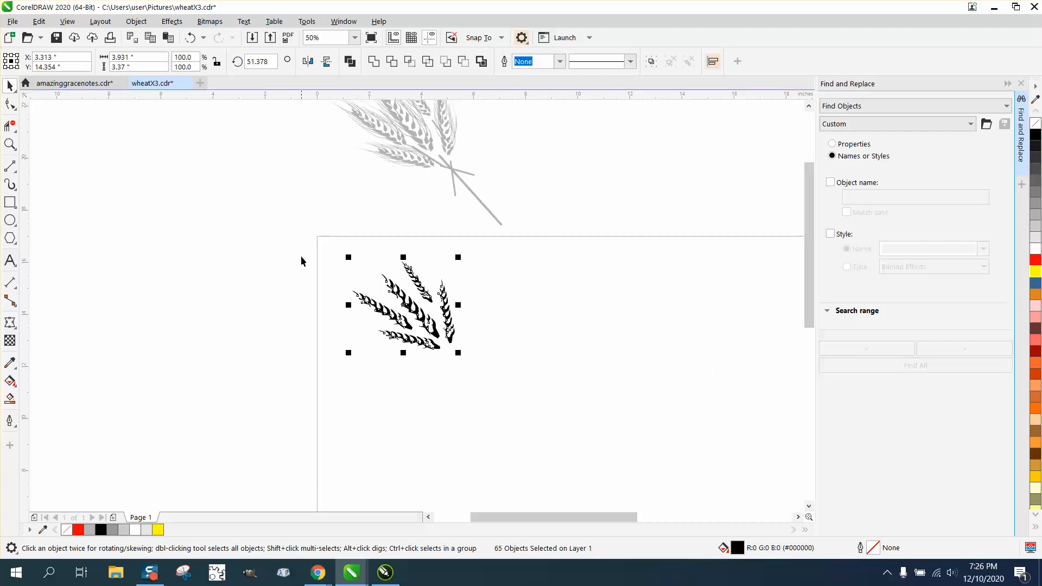
- Move the black wheat pieces 7 inches left off the page and the gray pieces 7 inches down onto it
drag(290, 230, 500, 366)
key(Left)
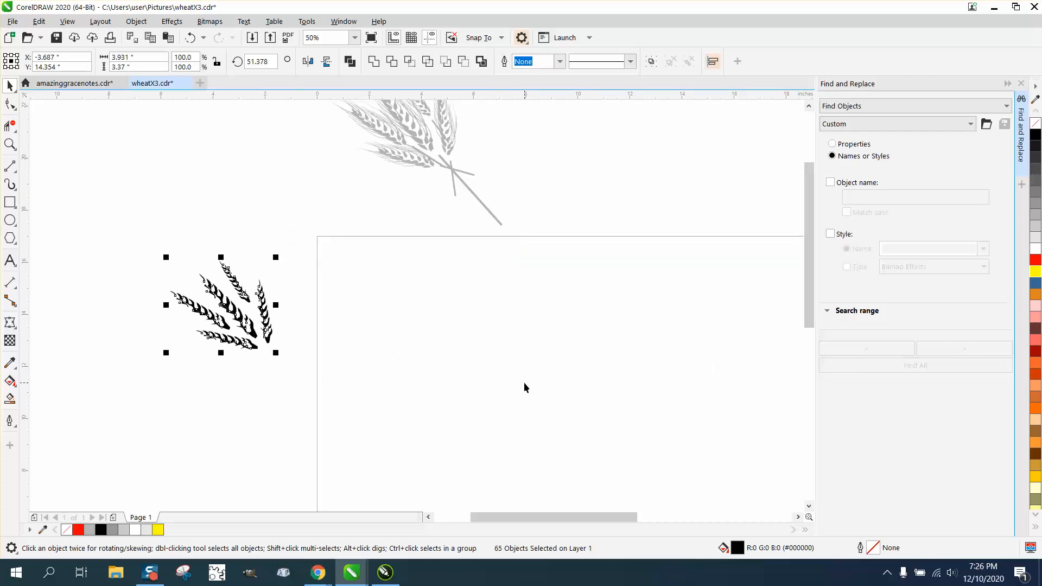
scroll(545, 190, down, 2)
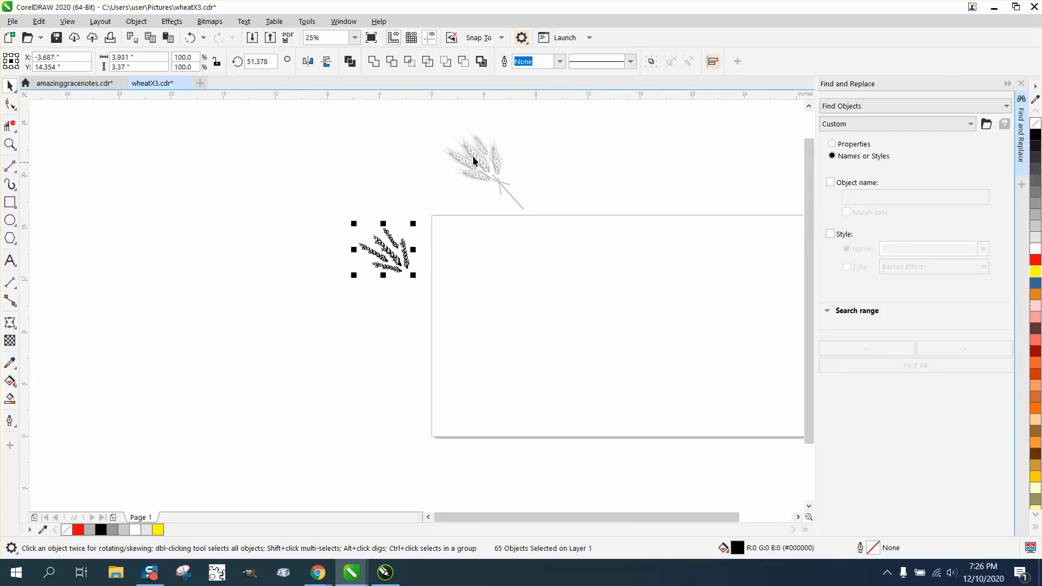
drag(545, 221, 542, 222)
key(Down)
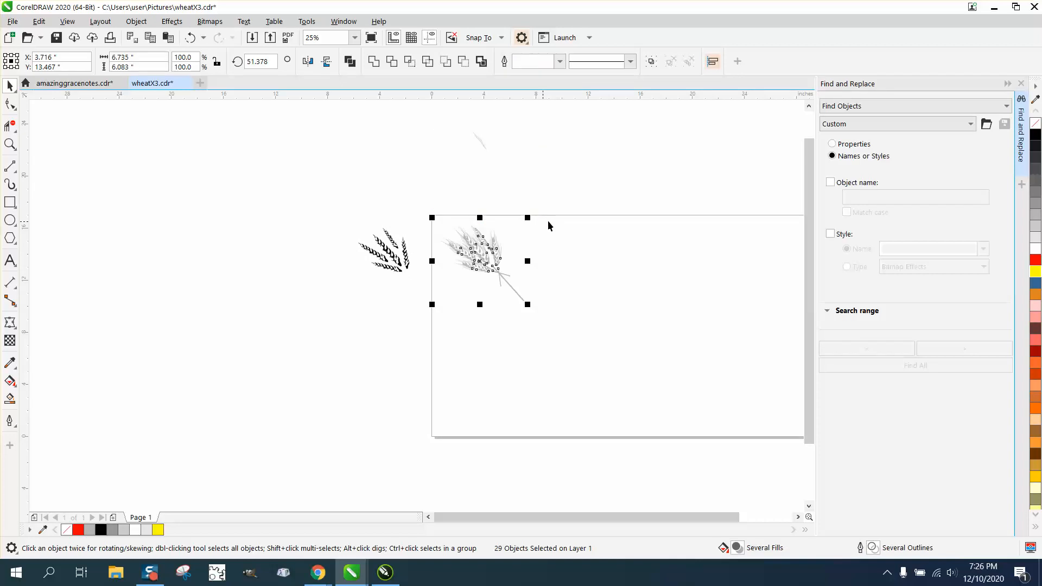
- Draw a rectangle about 13.3 by 9.1 inches around the gray wheat, and examine the gray pieces up close
click(9, 144)
drag(428, 214, 545, 314)
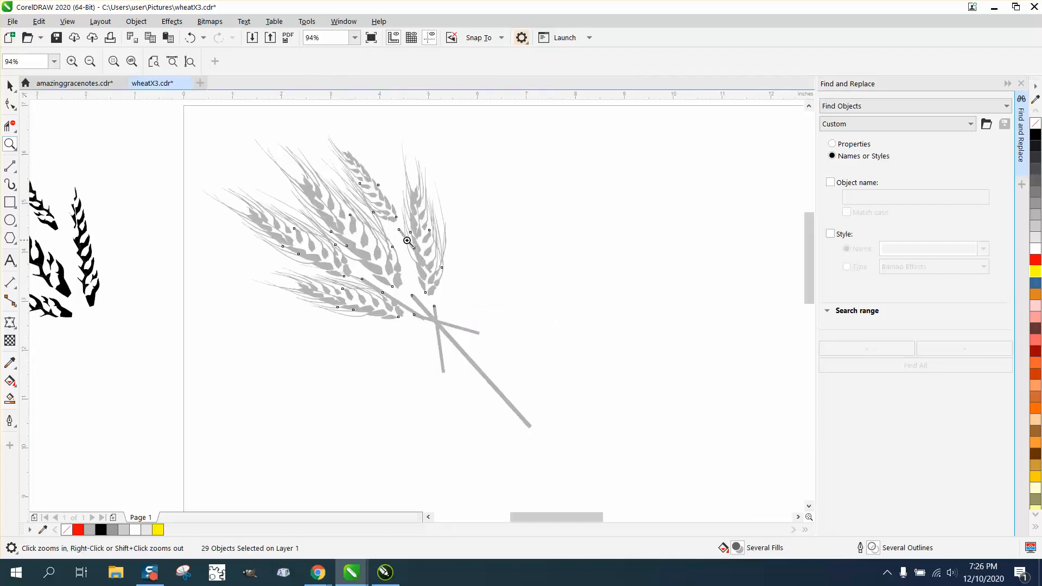
right_click(449, 264)
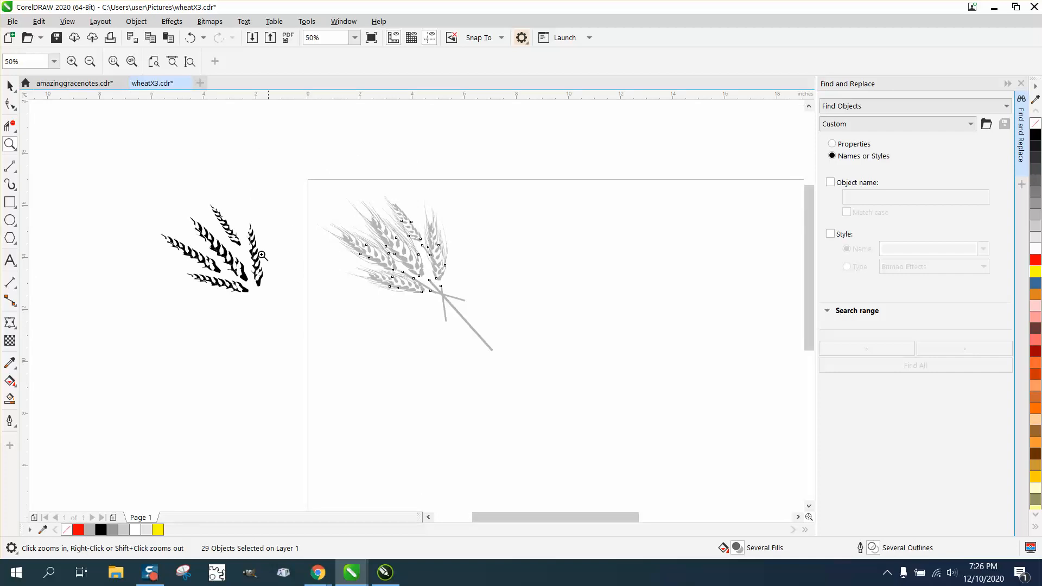
click(11, 203)
drag(308, 180, 655, 416)
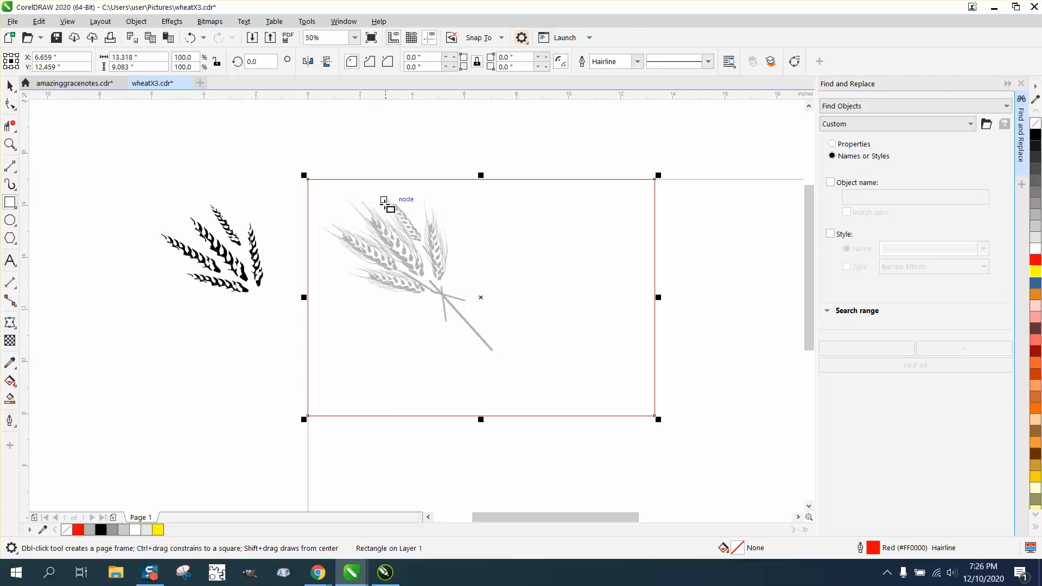
click(10, 143)
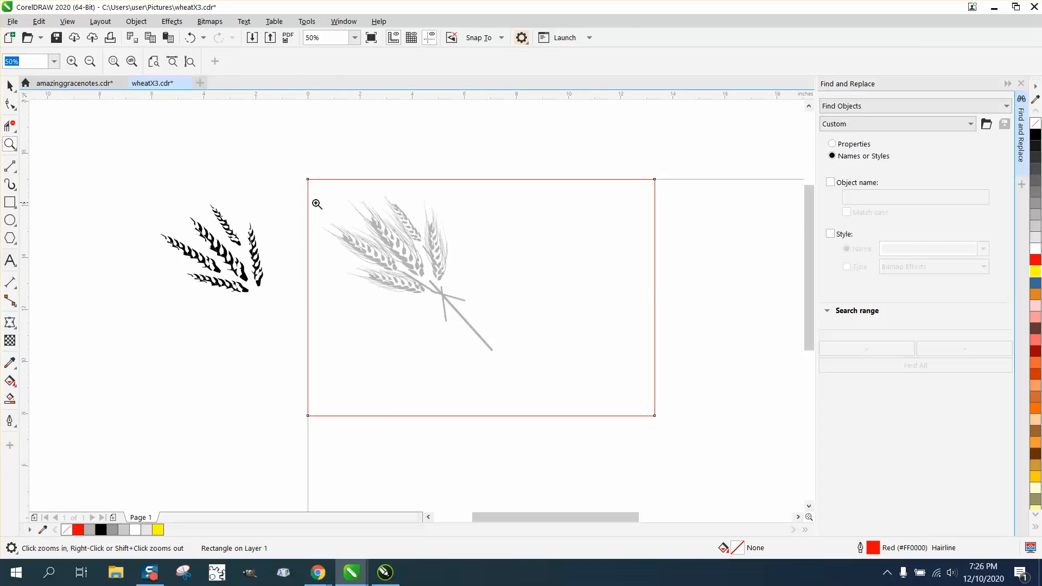
drag(282, 169, 597, 377)
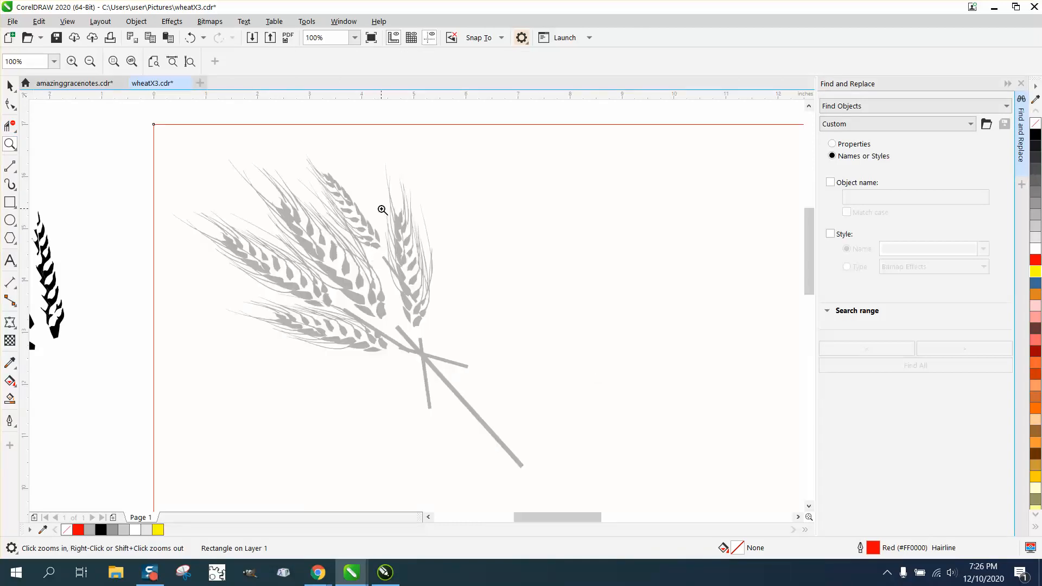
drag(382, 210, 460, 282)
right_click(461, 282)
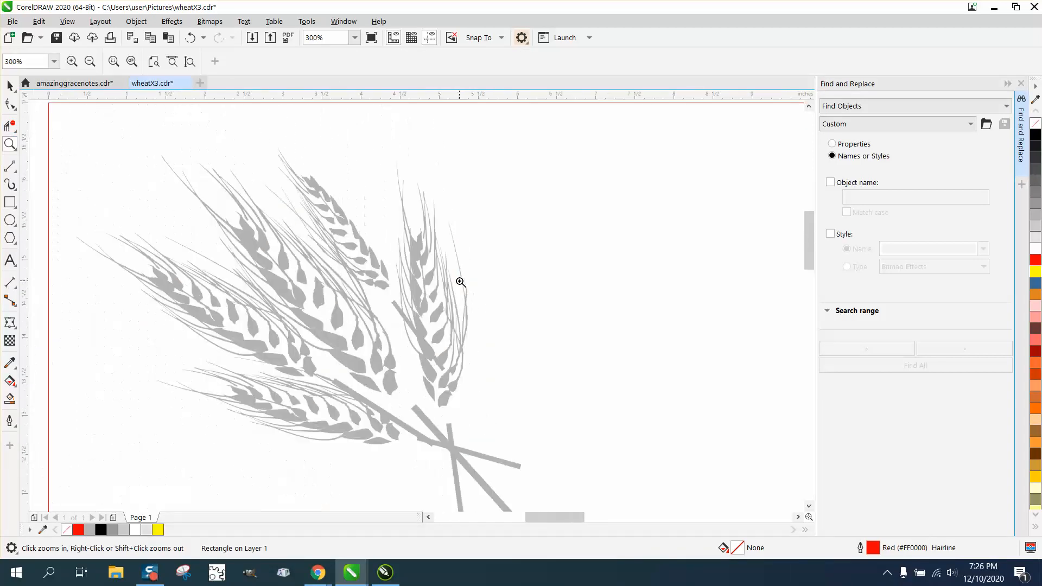
right_click(460, 282)
right_click(461, 282)
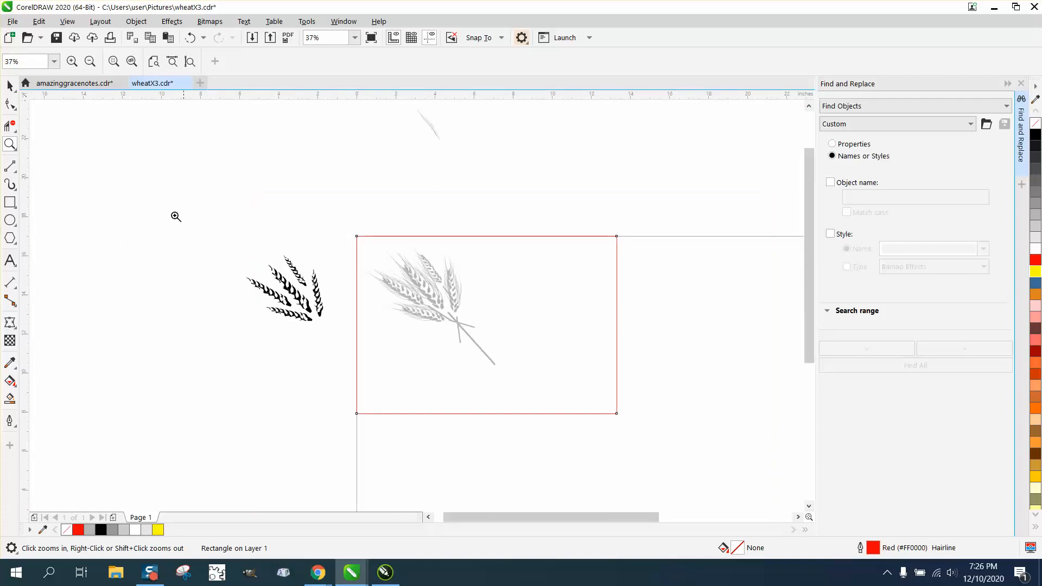
- Move the black wheat pieces 7 inches right, back over the gray pieces on the page
click(10, 85)
drag(193, 212, 333, 334)
key(ctrl+z)
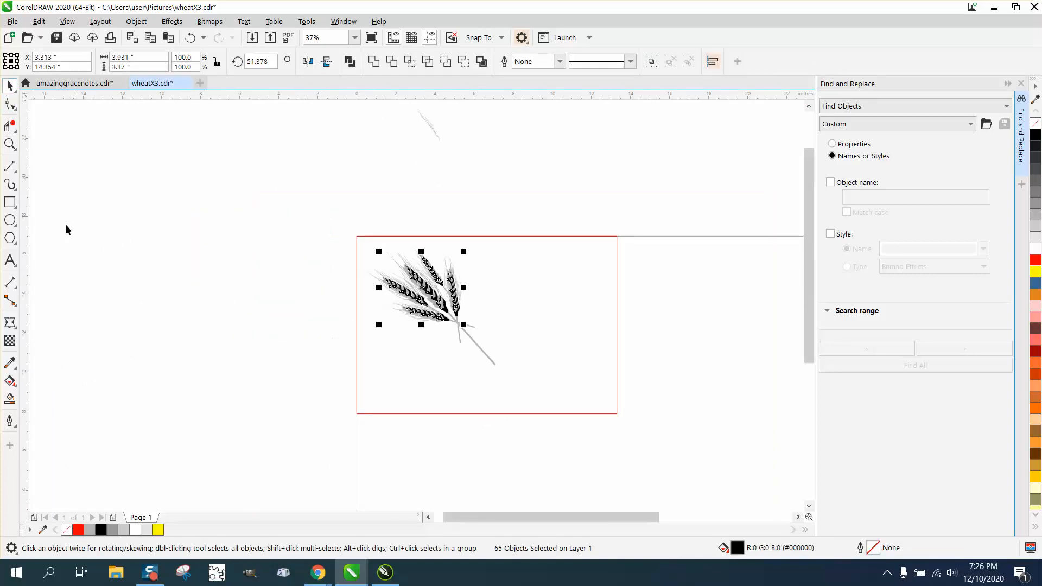
- Examine up close how the black and gray pieces fit together in the recombined wheat heads
click(10, 143)
drag(388, 277, 525, 362)
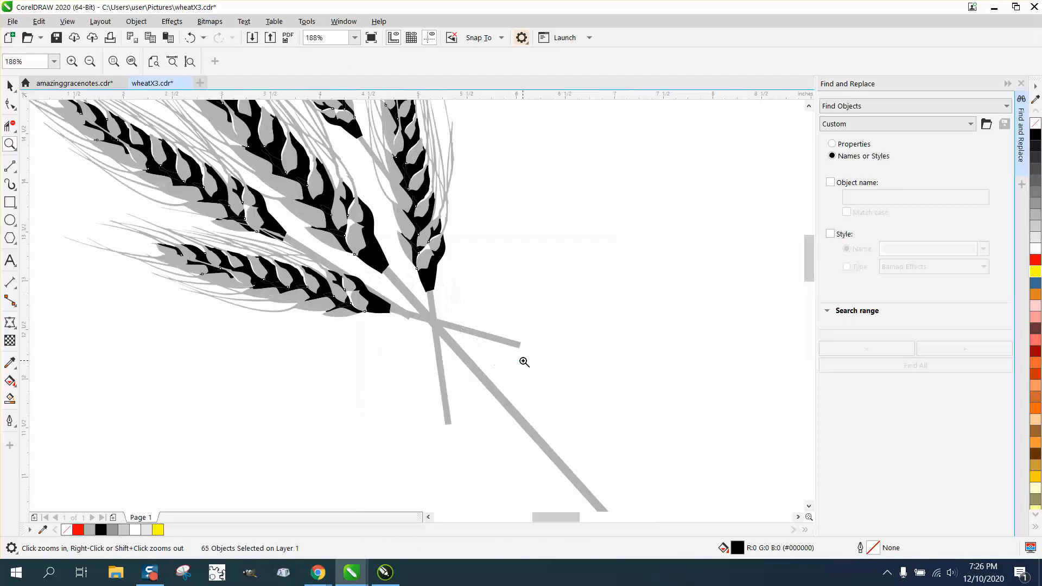
right_click(407, 342)
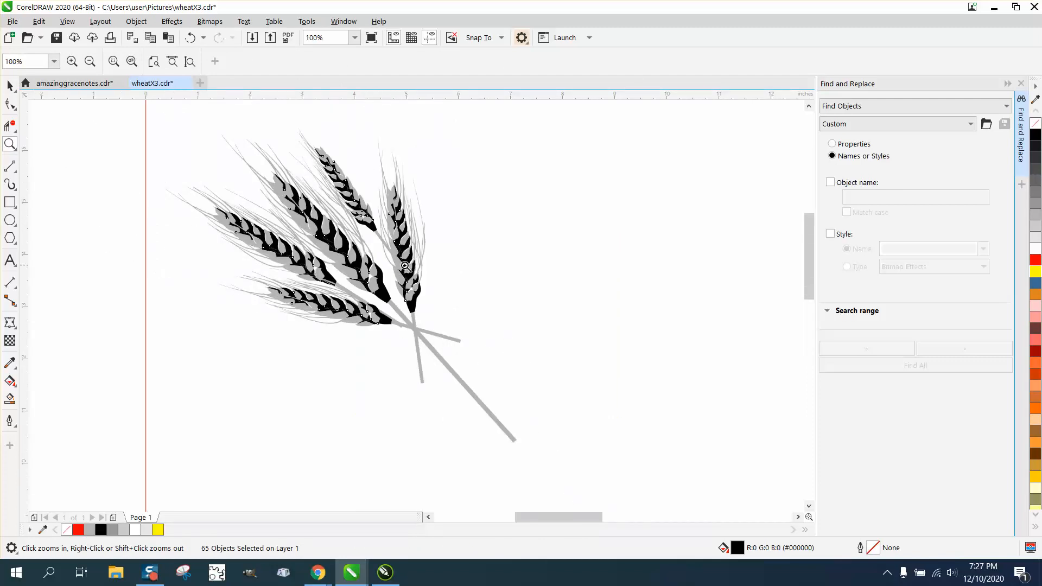
click(431, 283)
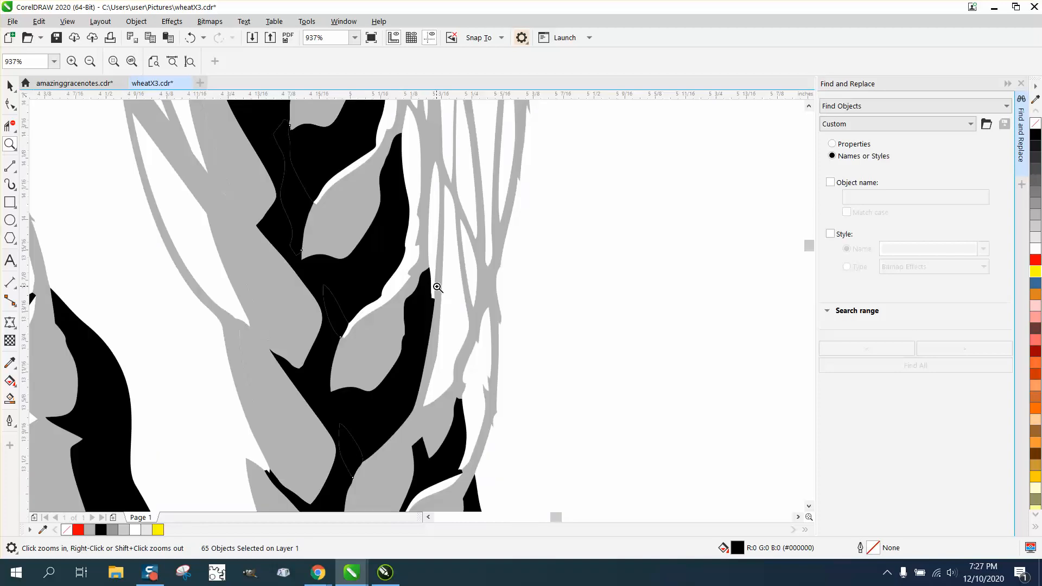
right_click(384, 288)
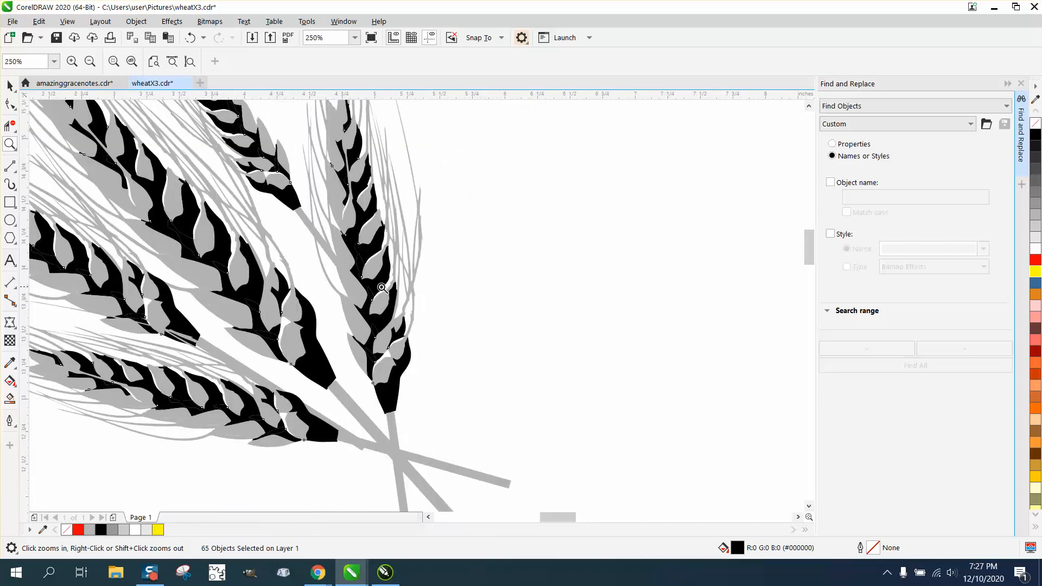
right_click(371, 295)
right_click(371, 295)
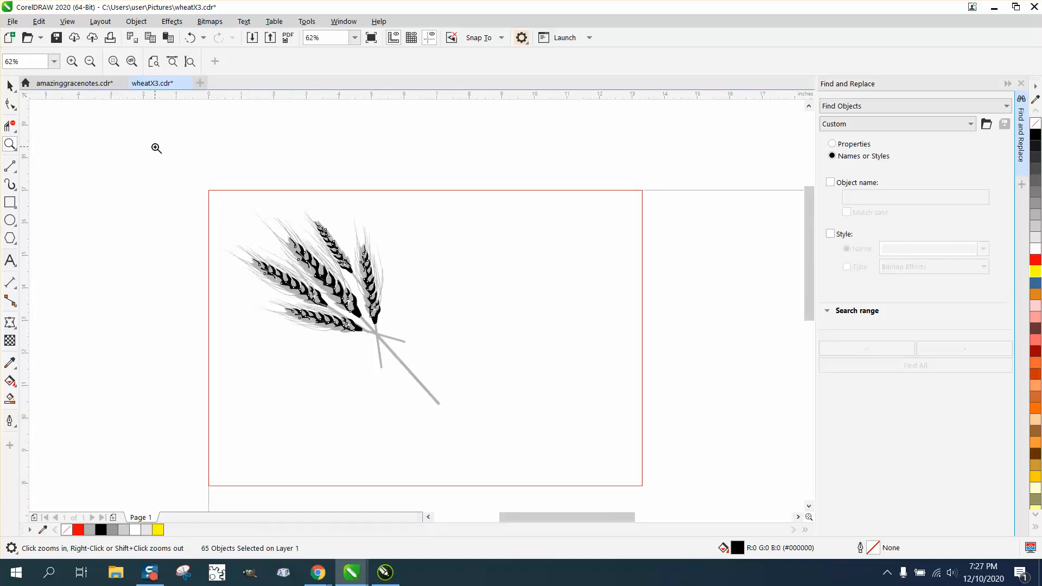
click(11, 85)
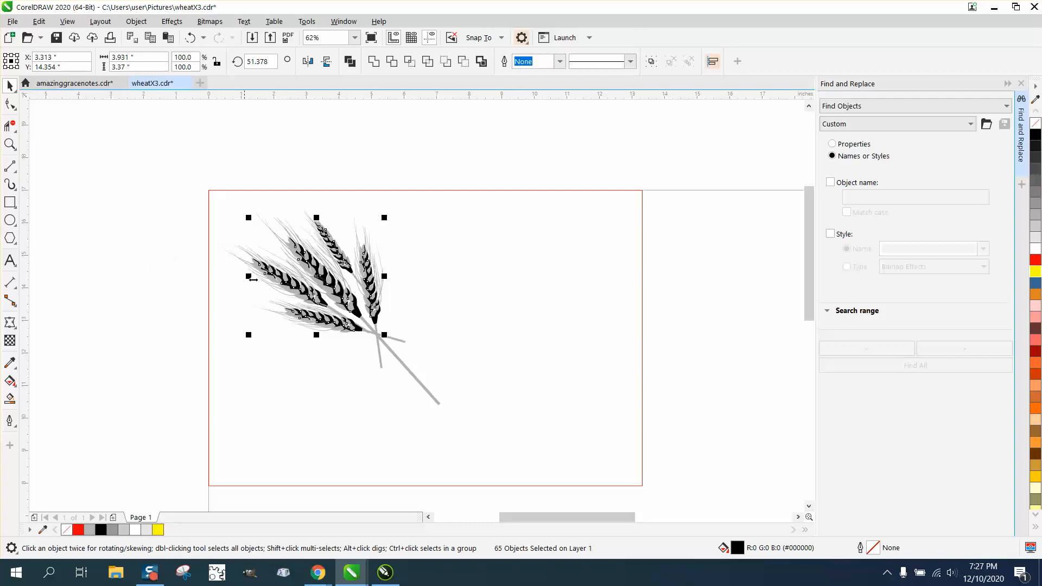
click(9, 143)
drag(271, 203, 341, 277)
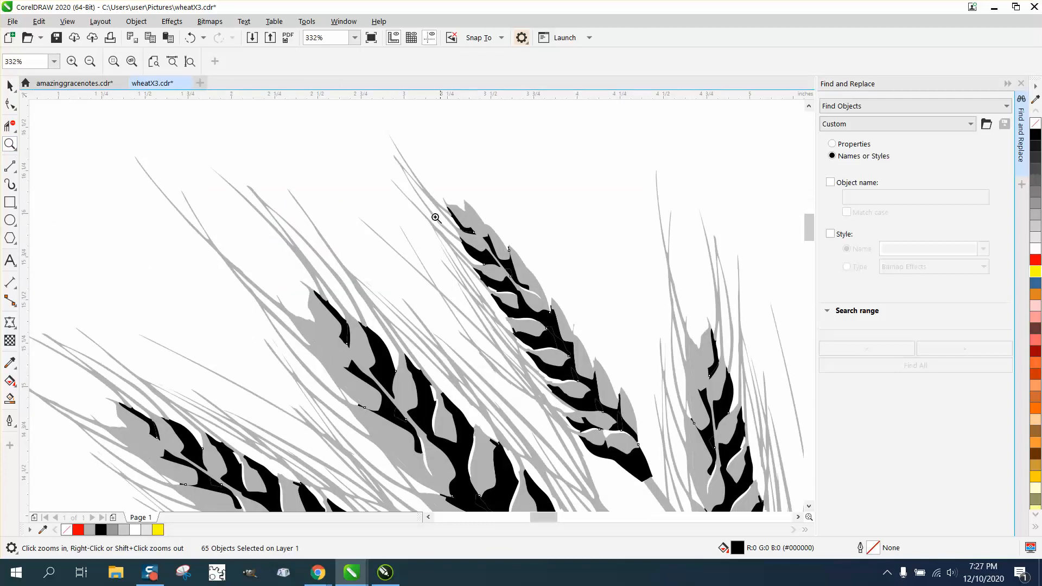
right_click(307, 214)
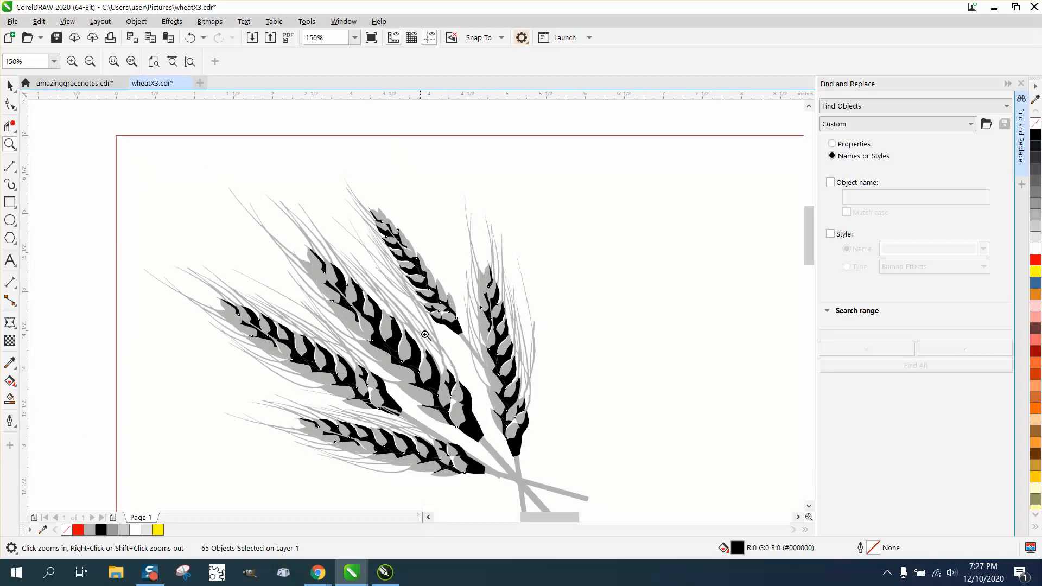
right_click(429, 356)
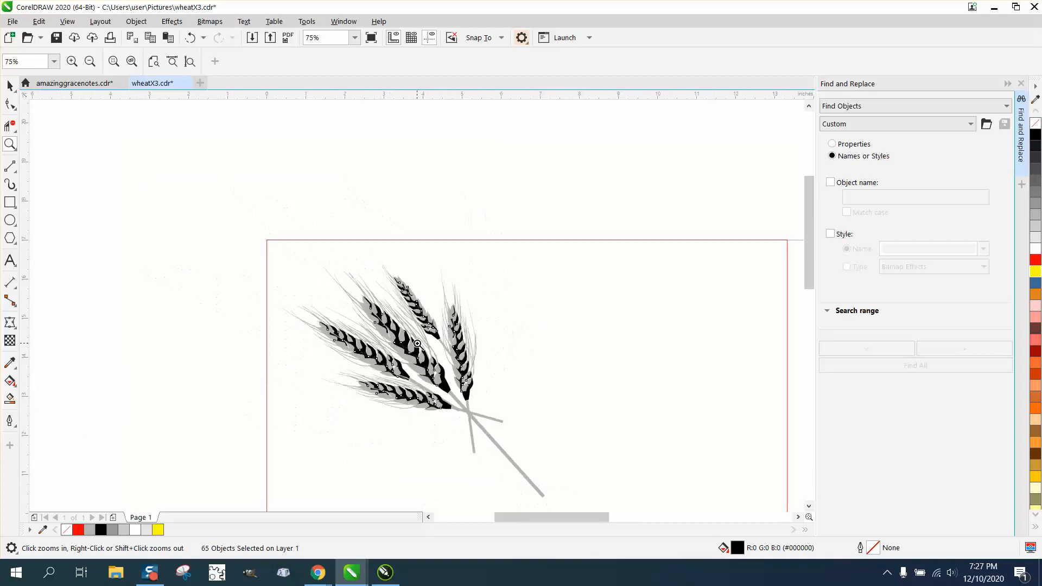
- Place a yellow-filled rectangle about 9.1 by 6.5 inches behind the wheat drawing, and examine the gaps between its pieces
click(10, 202)
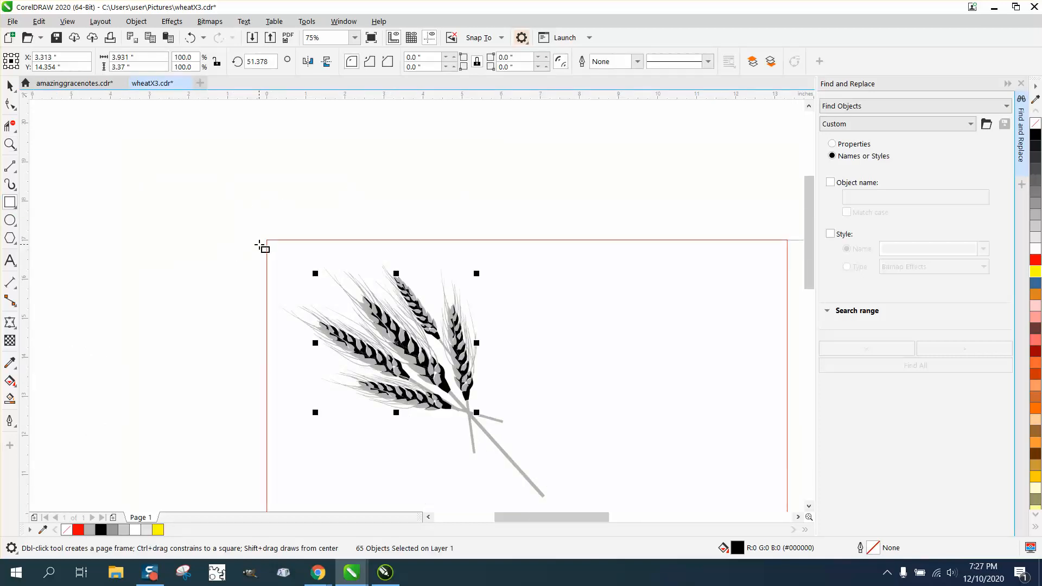
drag(259, 249, 615, 501)
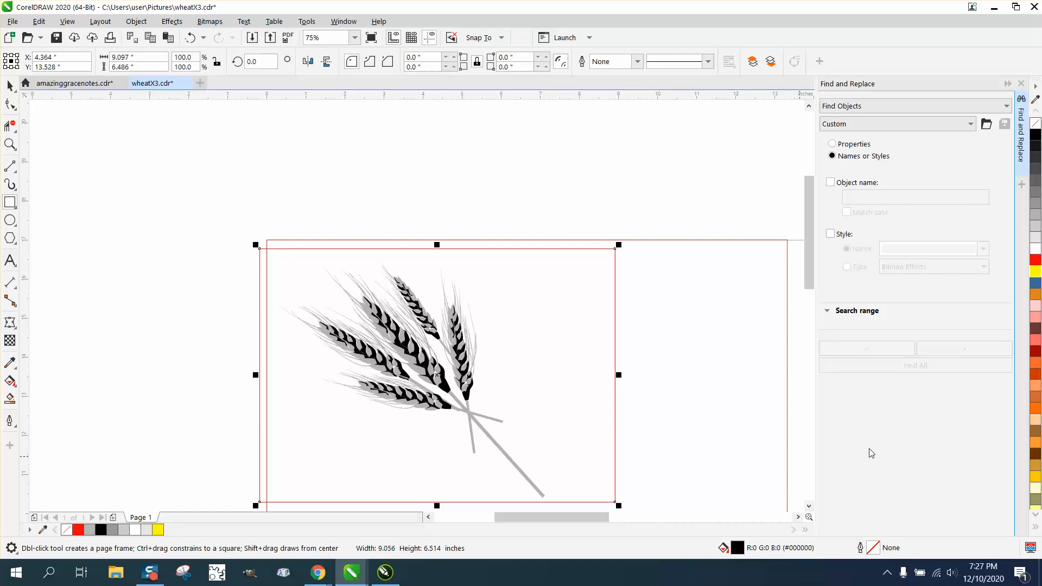
click(1035, 271)
click(136, 21)
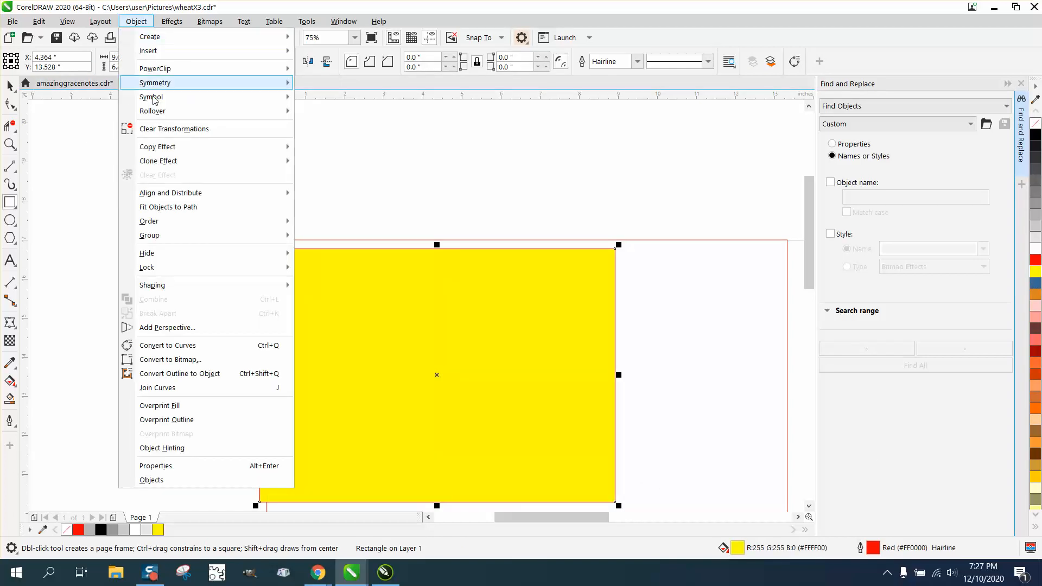
mouse_move(161, 223)
click(311, 233)
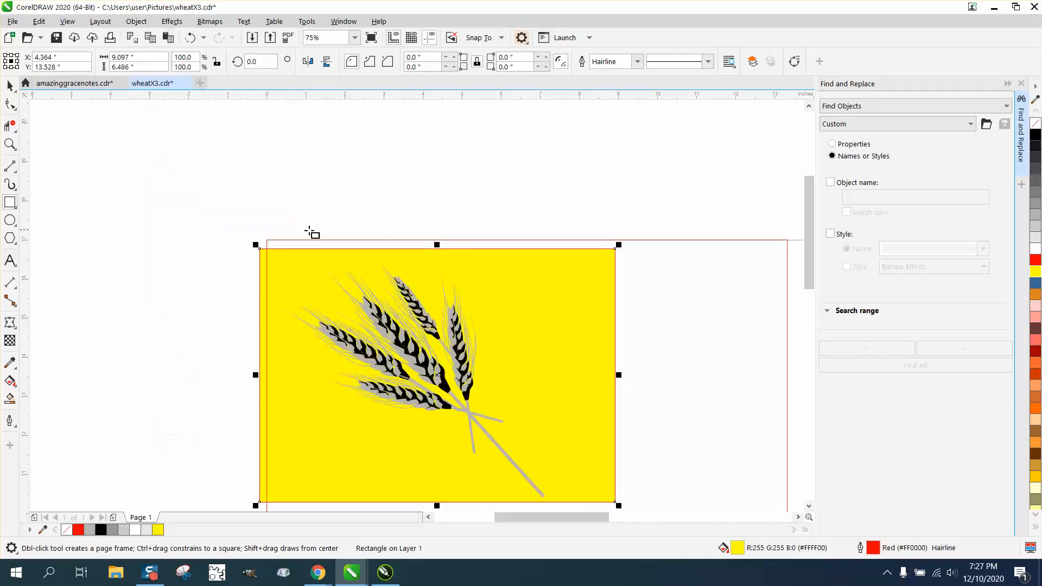
click(10, 144)
drag(339, 307, 496, 413)
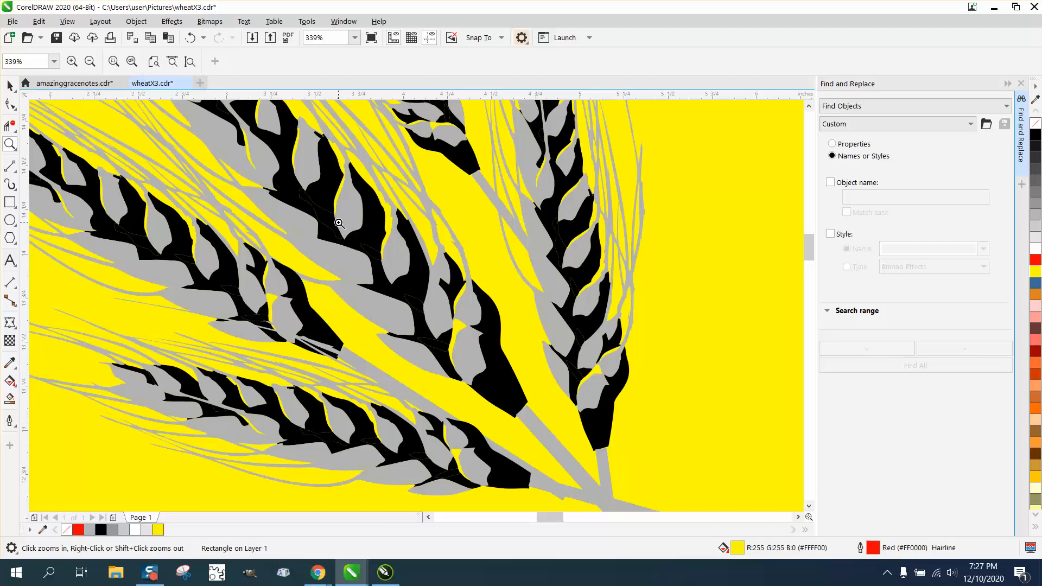
right_click(339, 241)
right_click(338, 242)
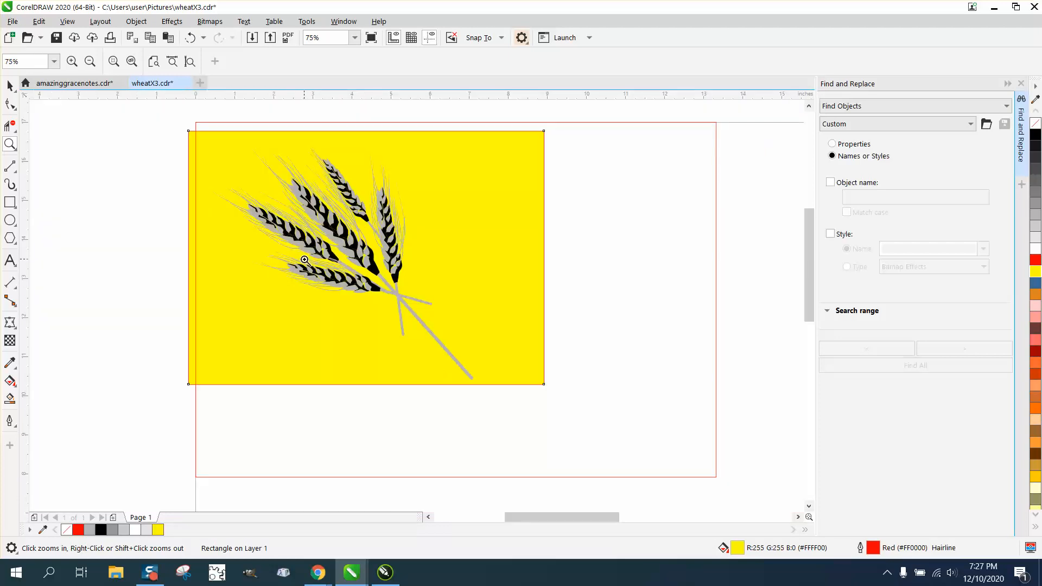